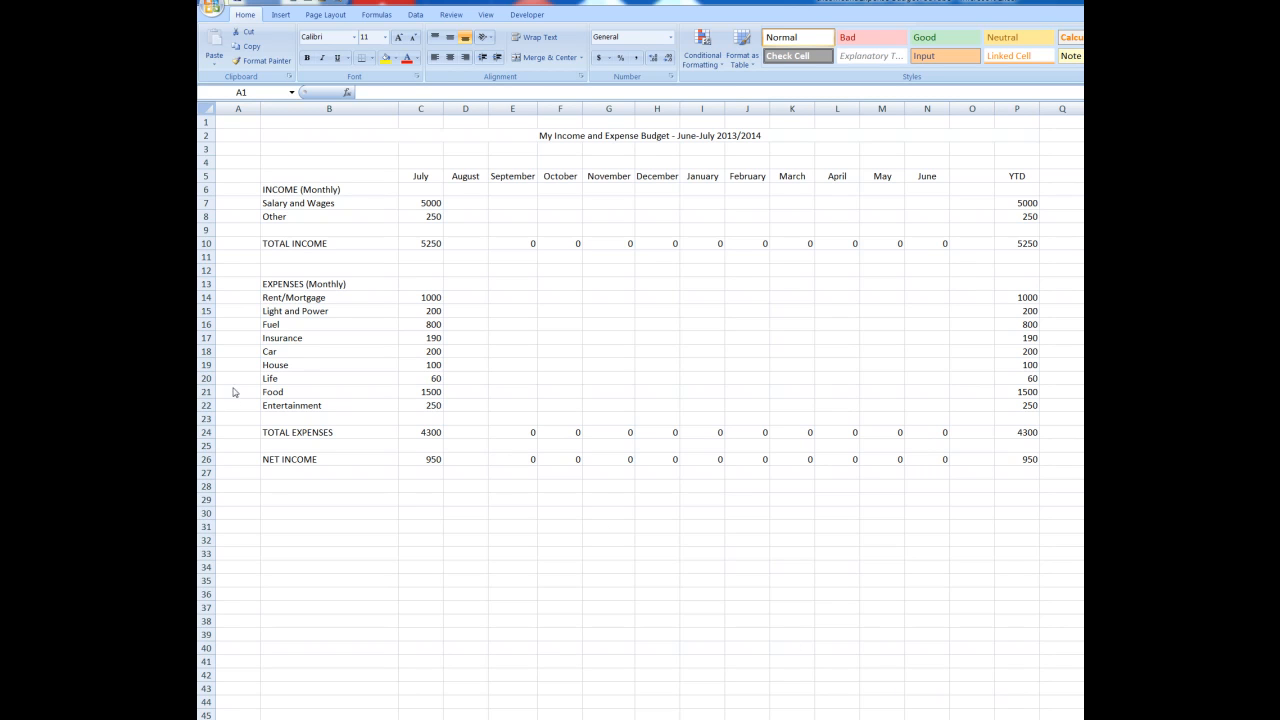
Indent the Car, House and Life labels one level beneath Insurance
click(289, 354)
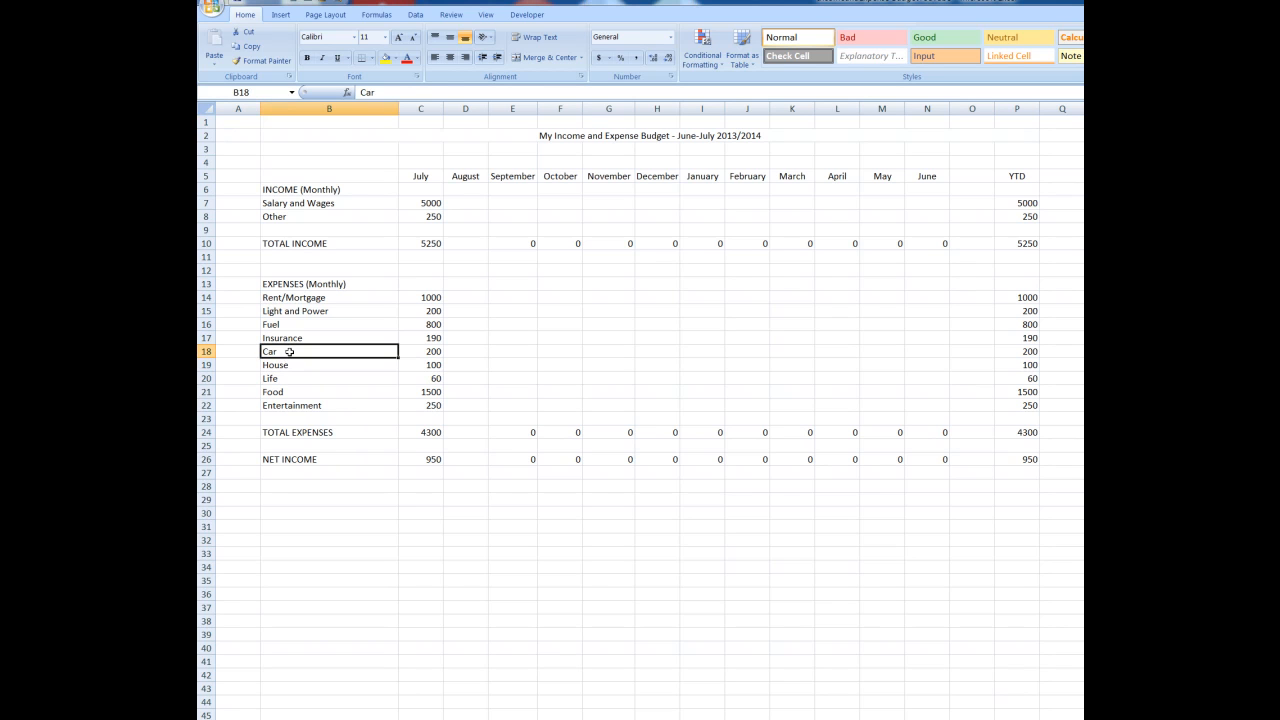
drag(289, 354, 290, 379)
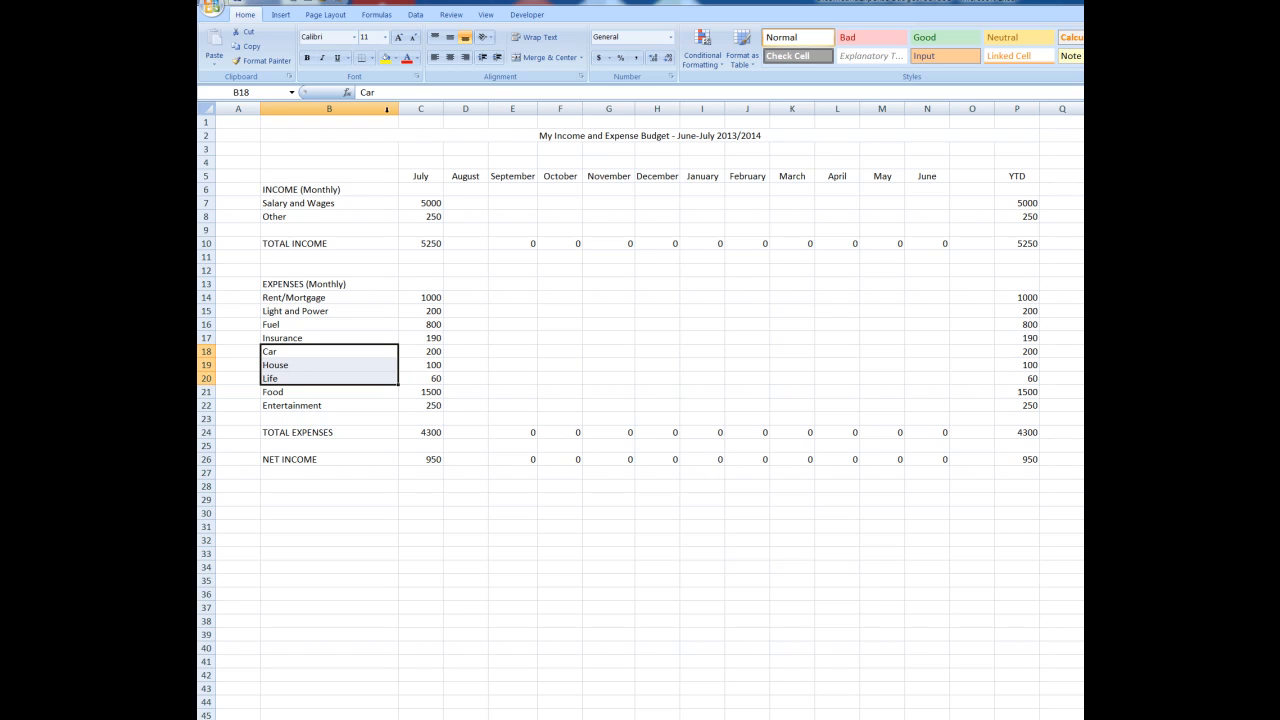
click(497, 60)
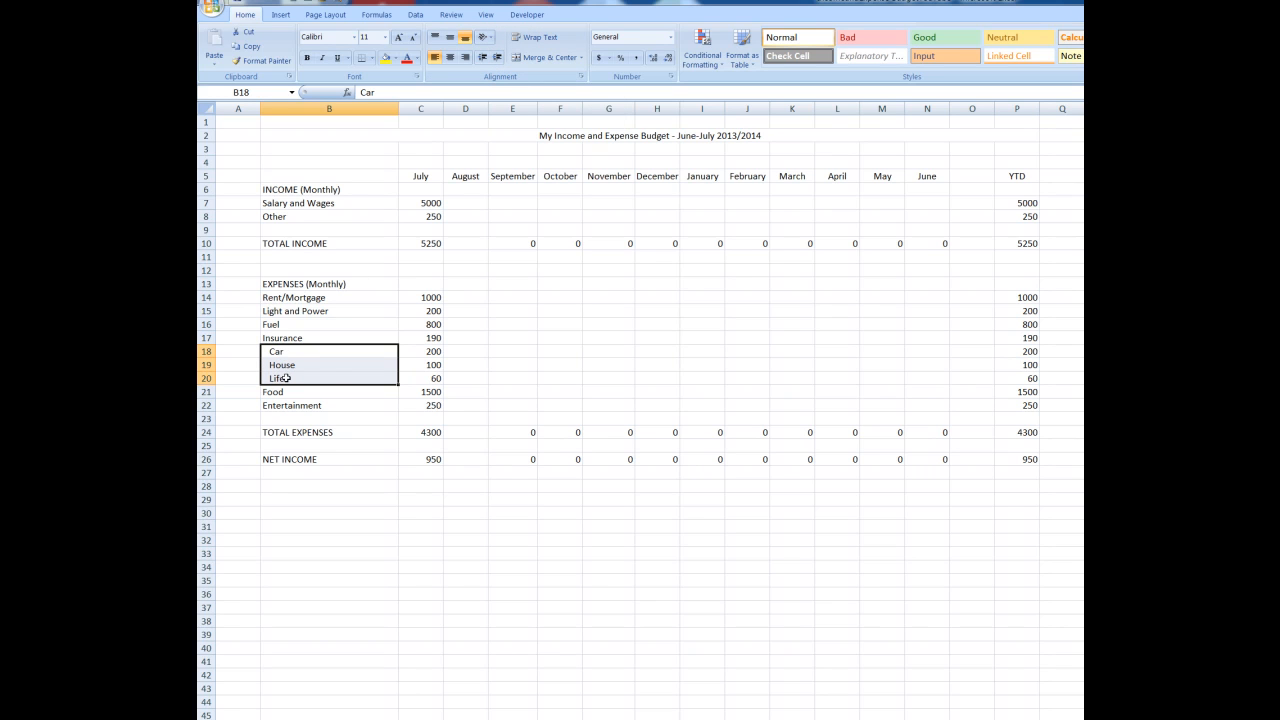
Put a thick box border around the merged budget title in row 2
click(321, 134)
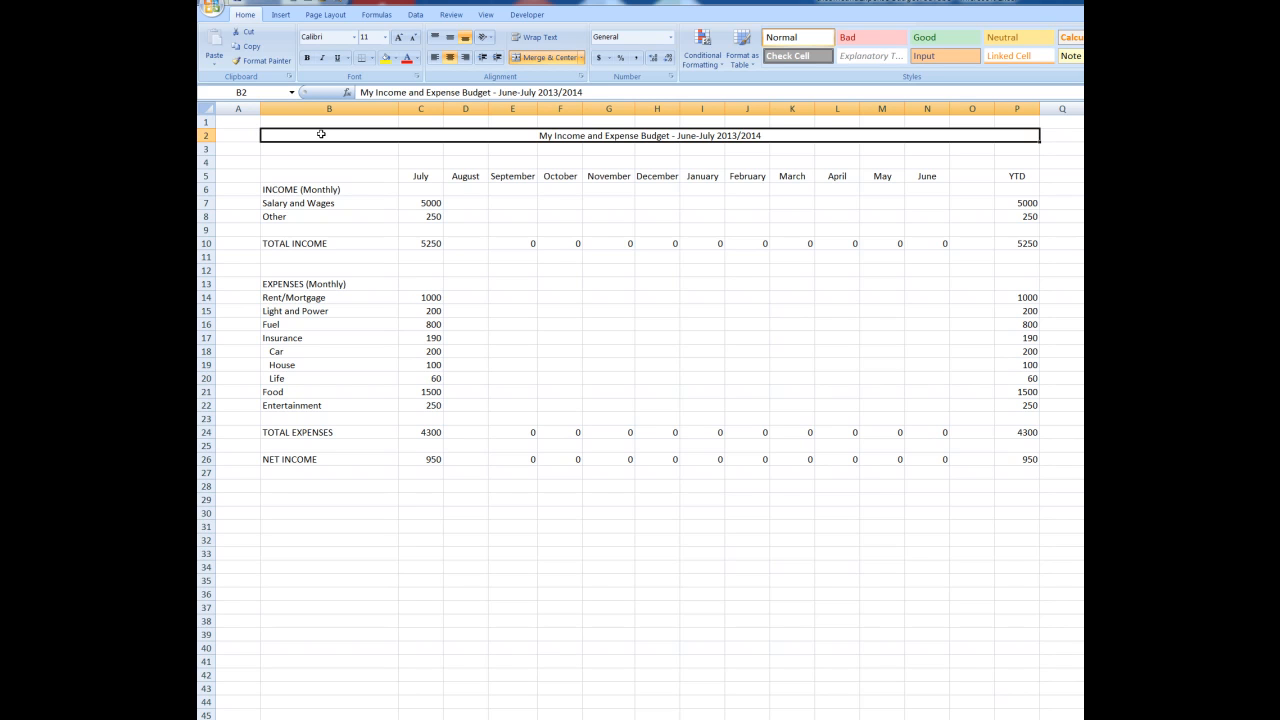
click(373, 59)
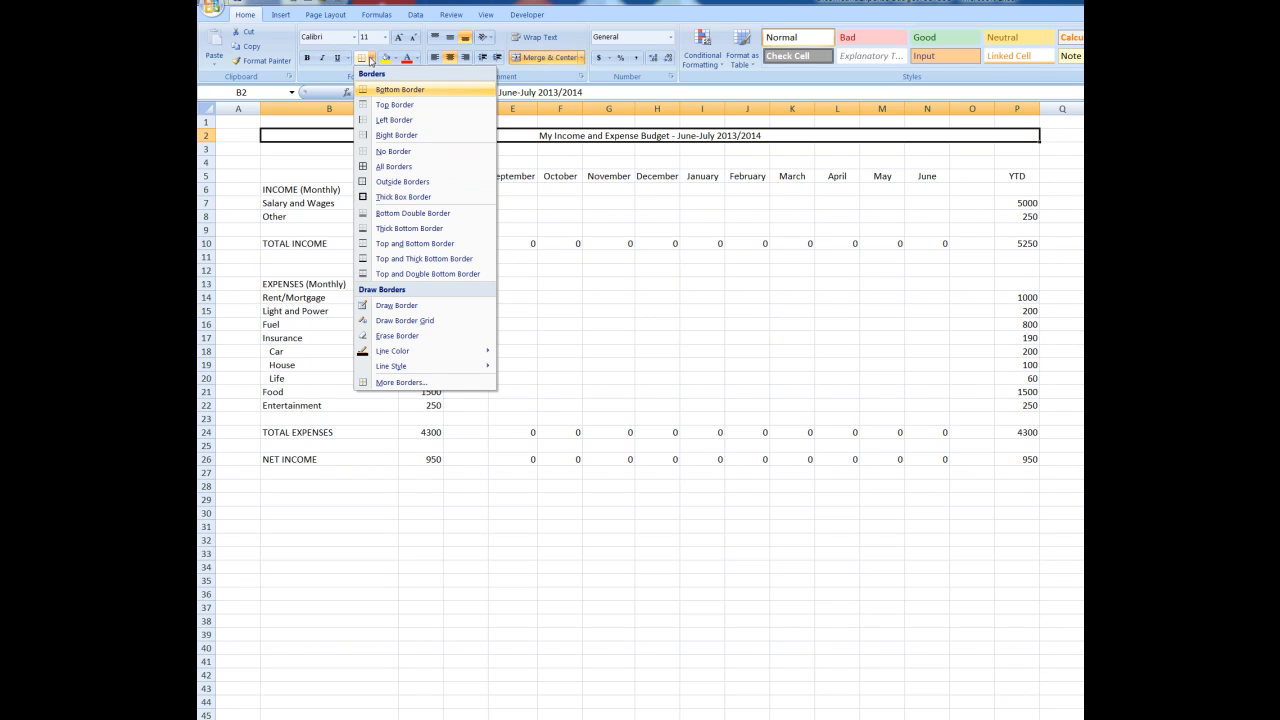
click(386, 200)
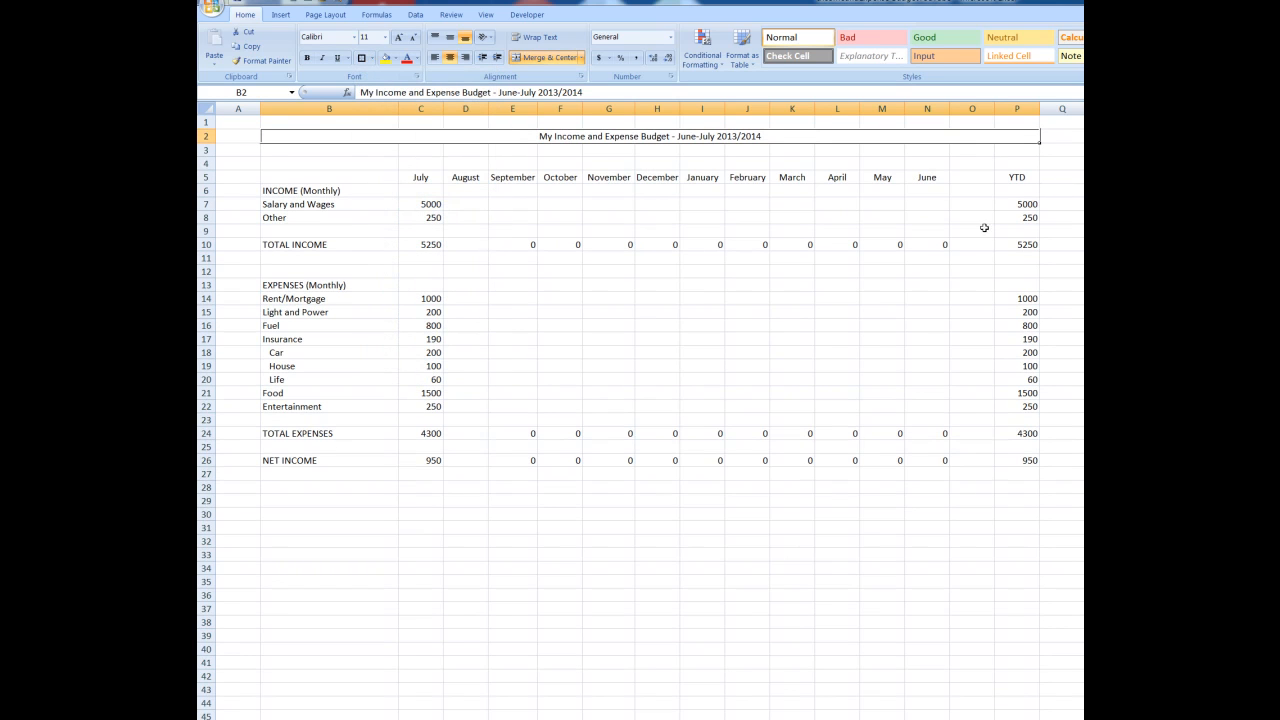
click(906, 367)
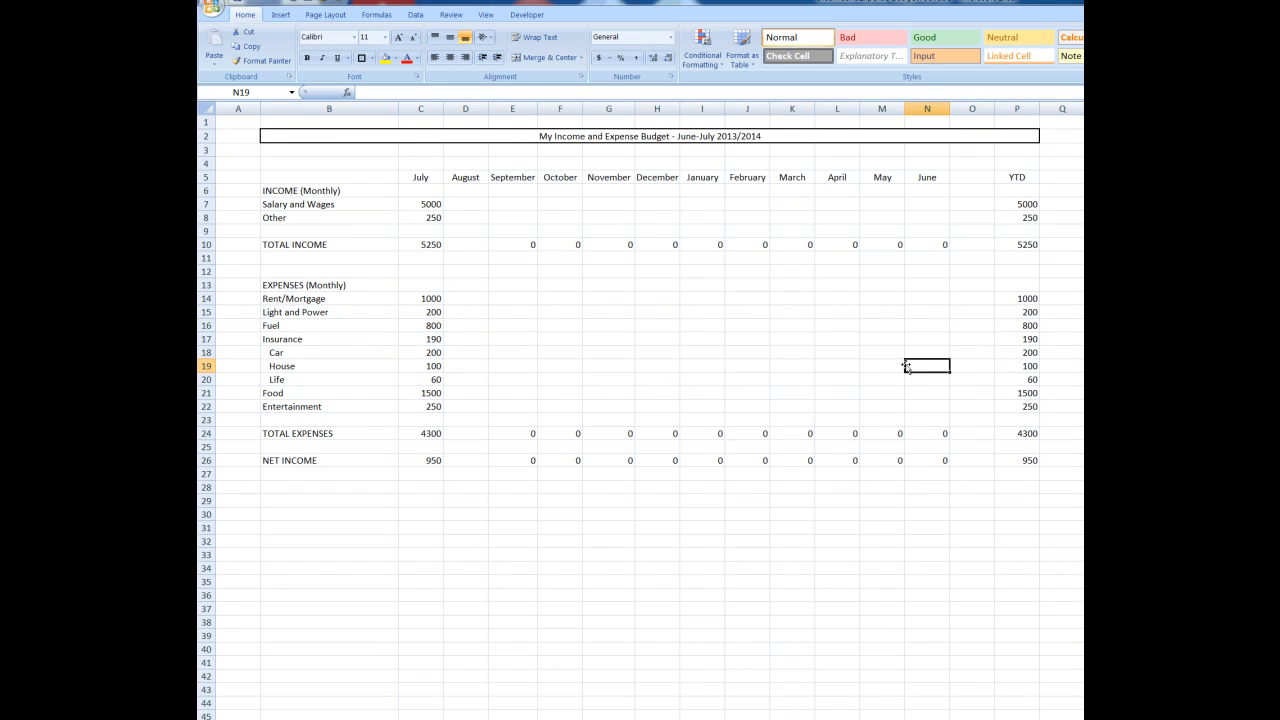
Fill the merged budget title cell with a medium gray from the theme colors
click(329, 137)
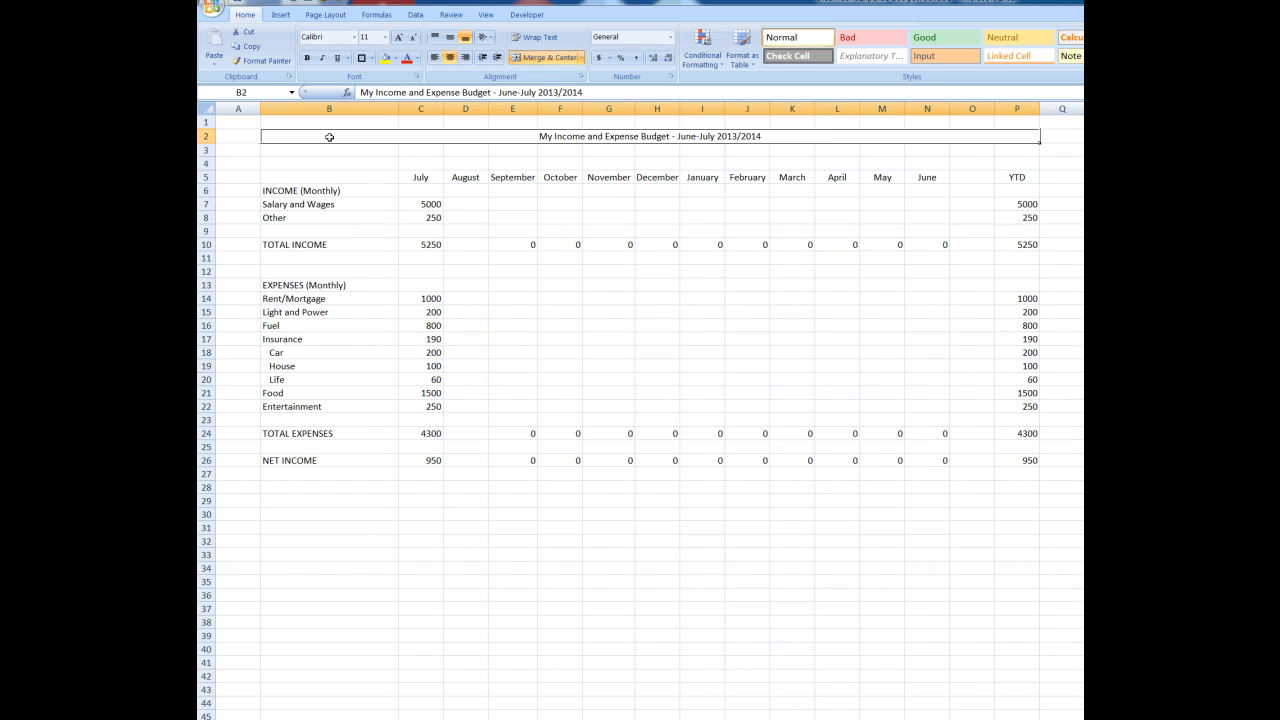
click(396, 58)
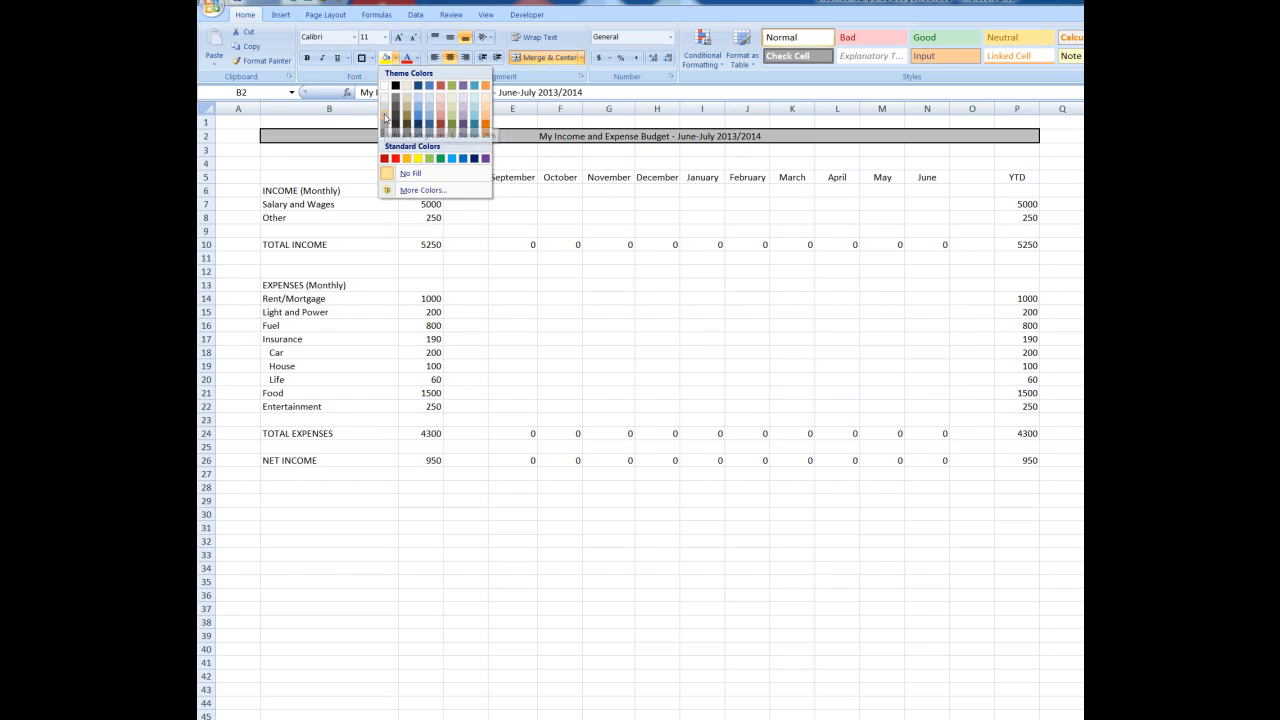
click(385, 118)
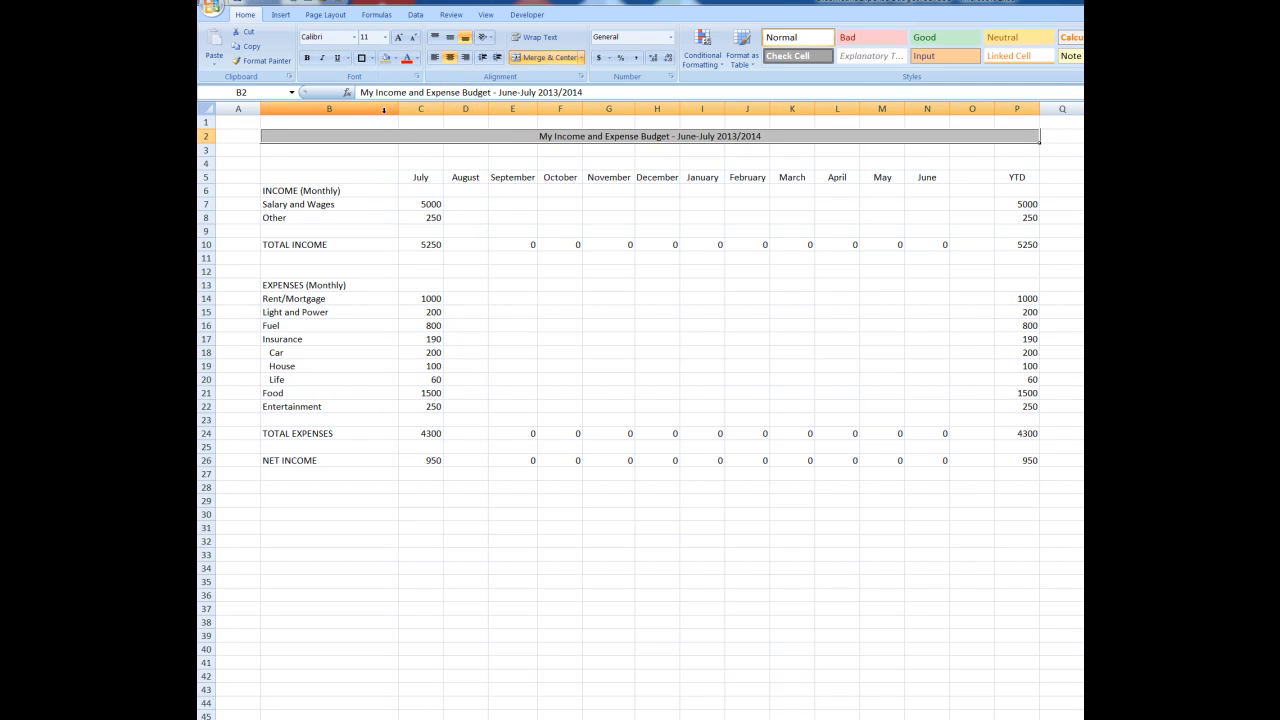
Format the budget title text as red, bold and 14 points
click(407, 58)
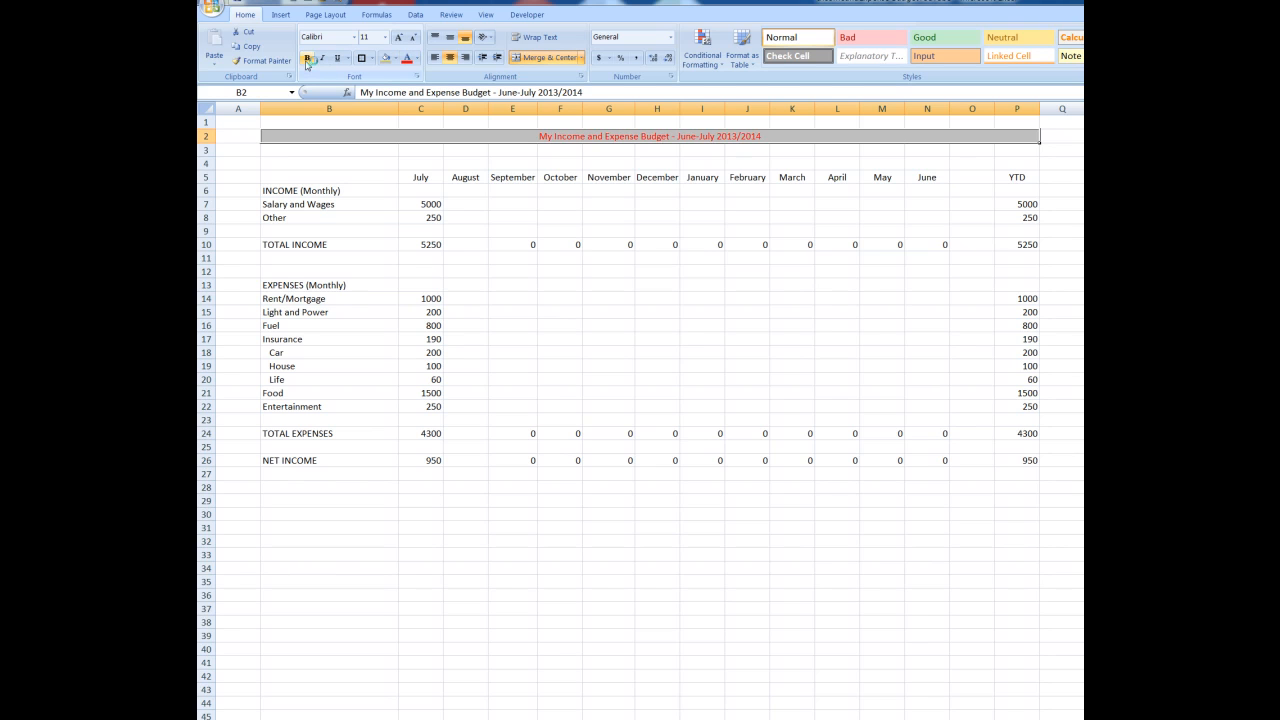
click(307, 58)
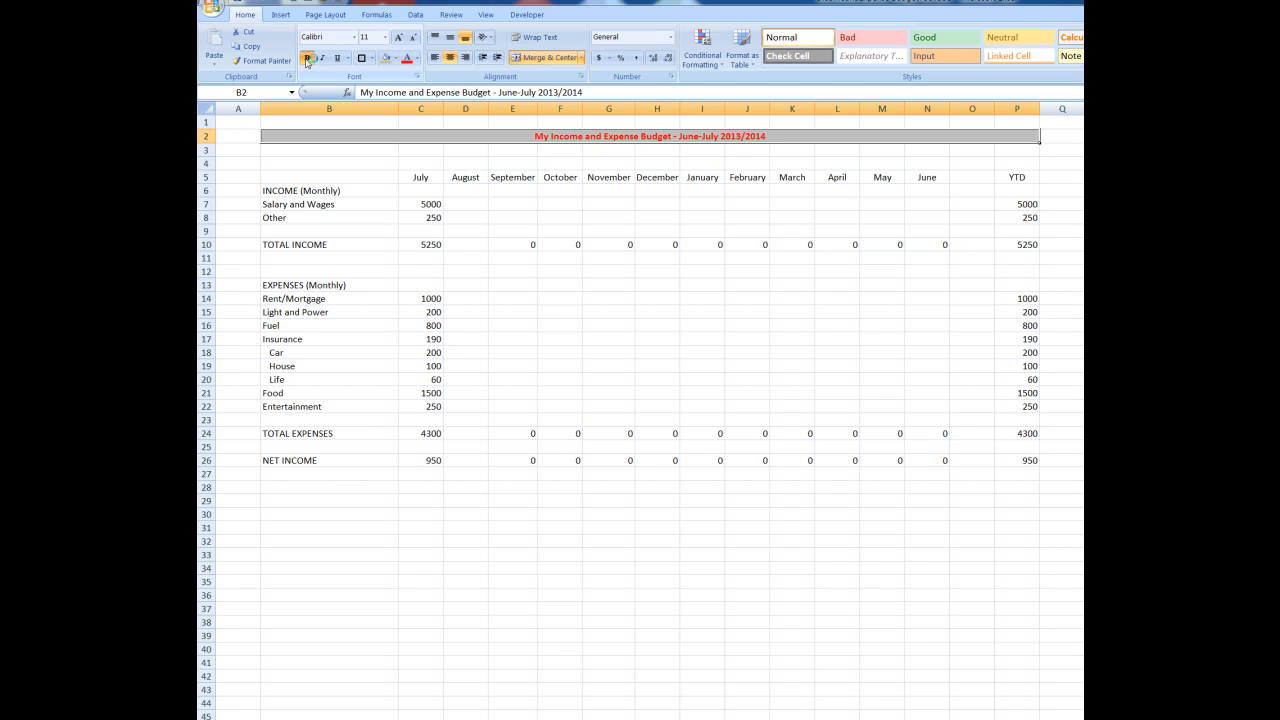
click(385, 38)
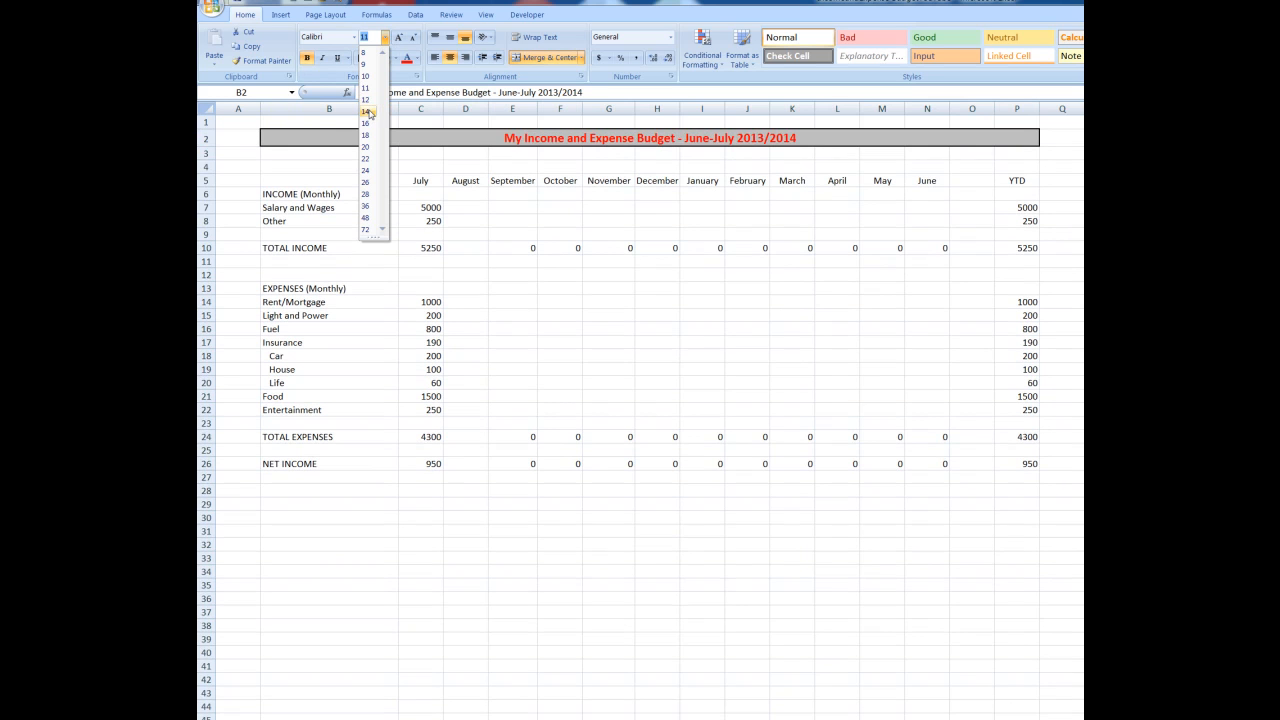
click(366, 111)
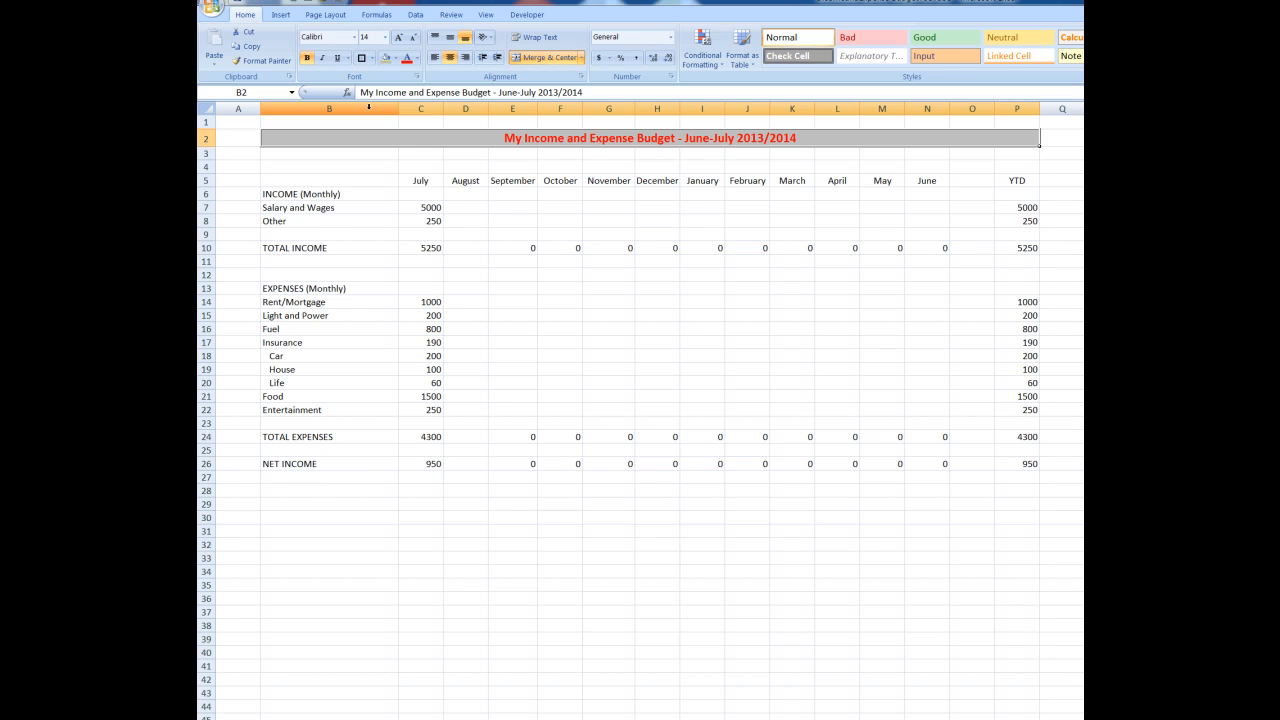
Give the July to June month headings a light gray fill and a thick box border
drag(421, 181, 913, 182)
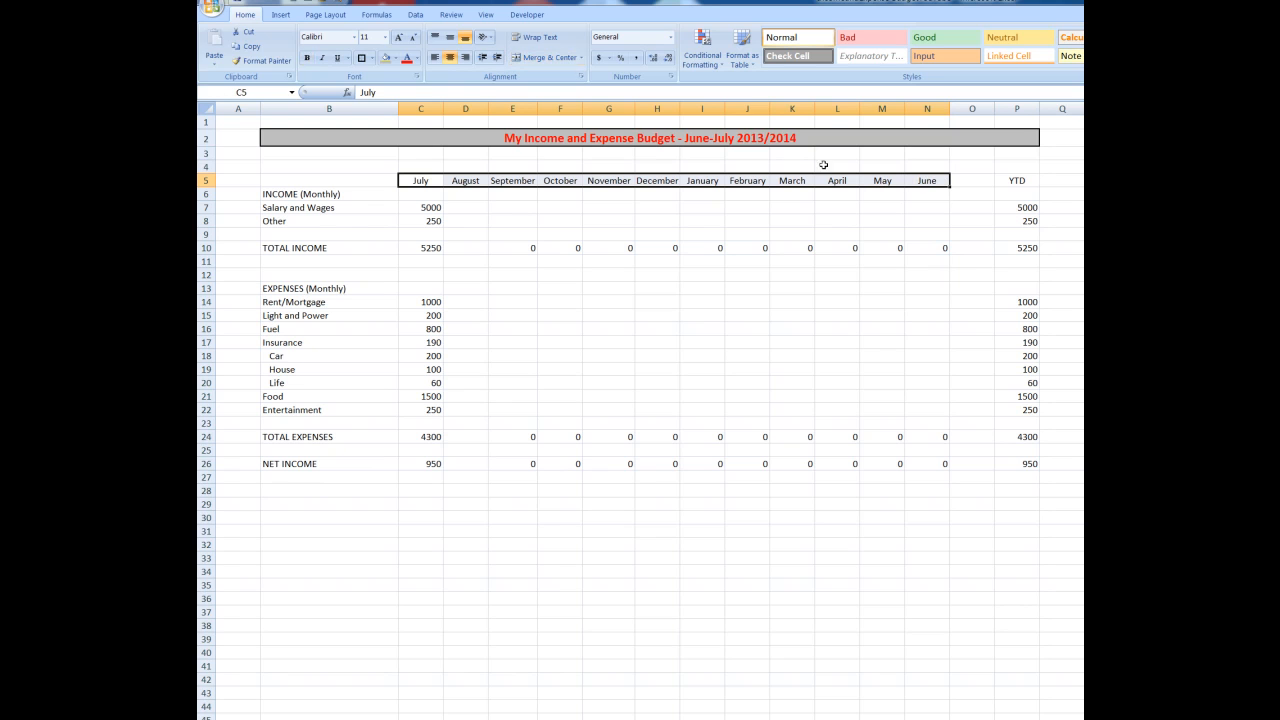
click(396, 58)
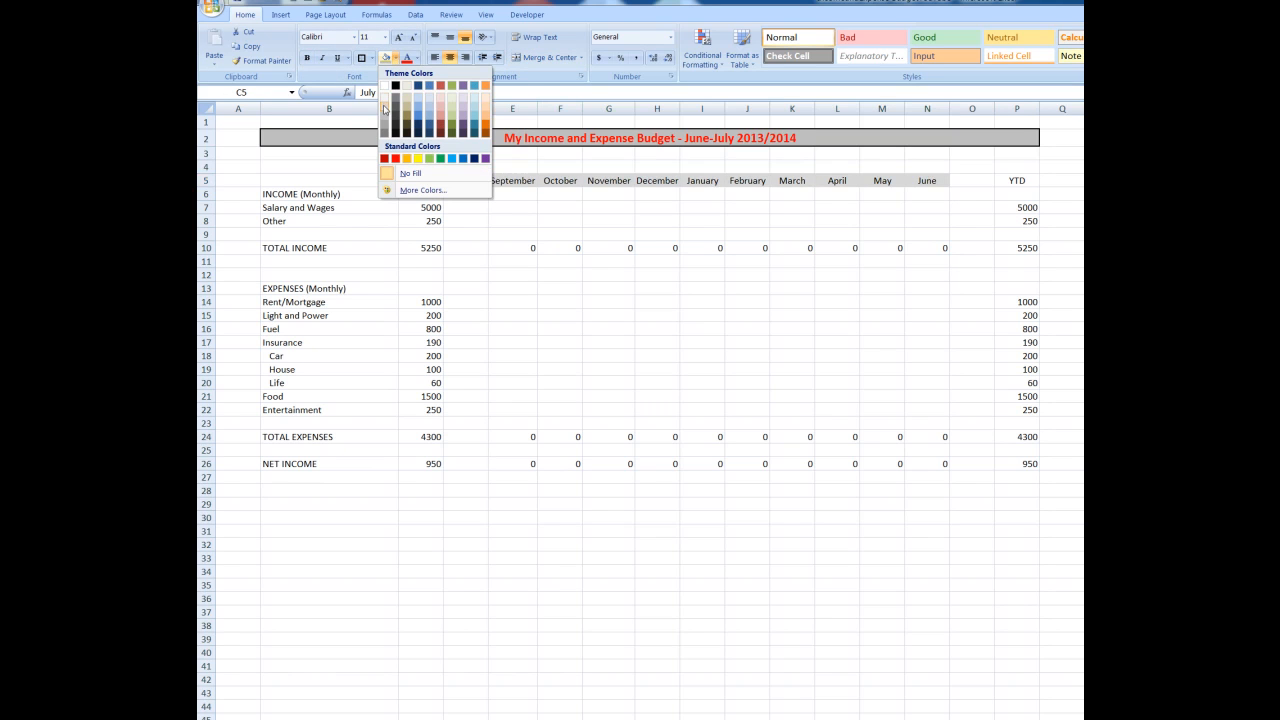
click(385, 110)
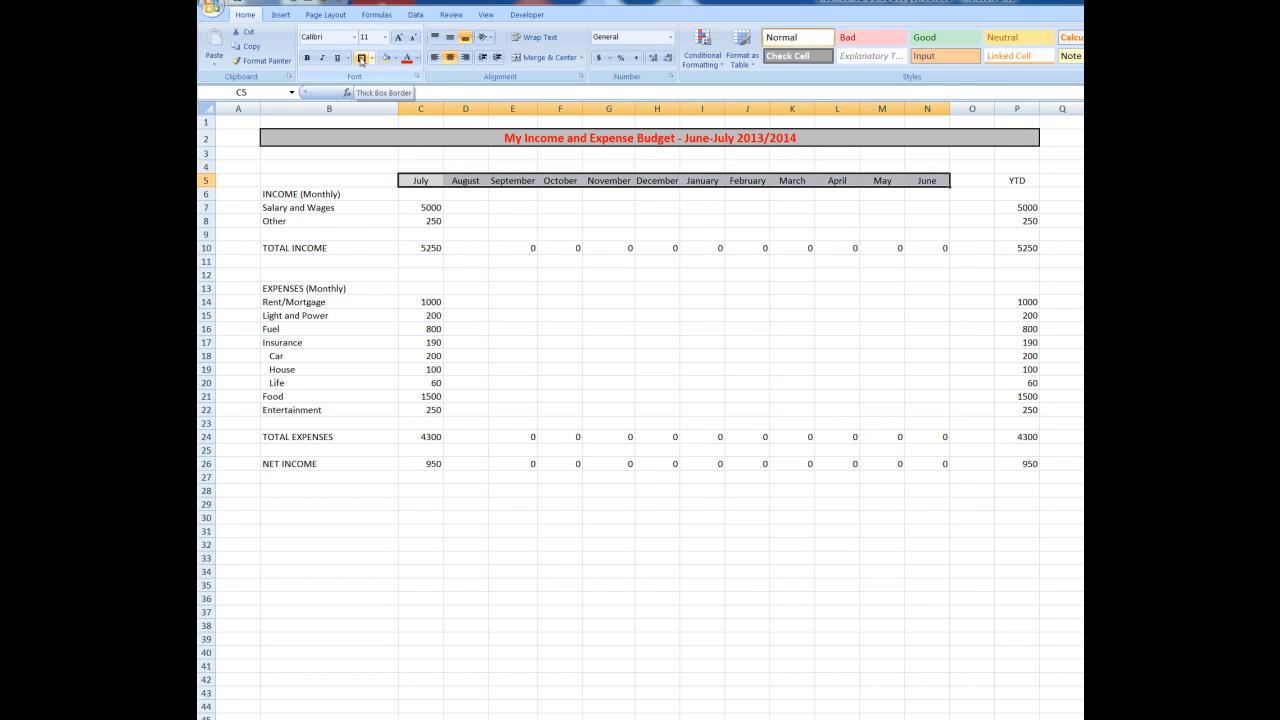
click(361, 58)
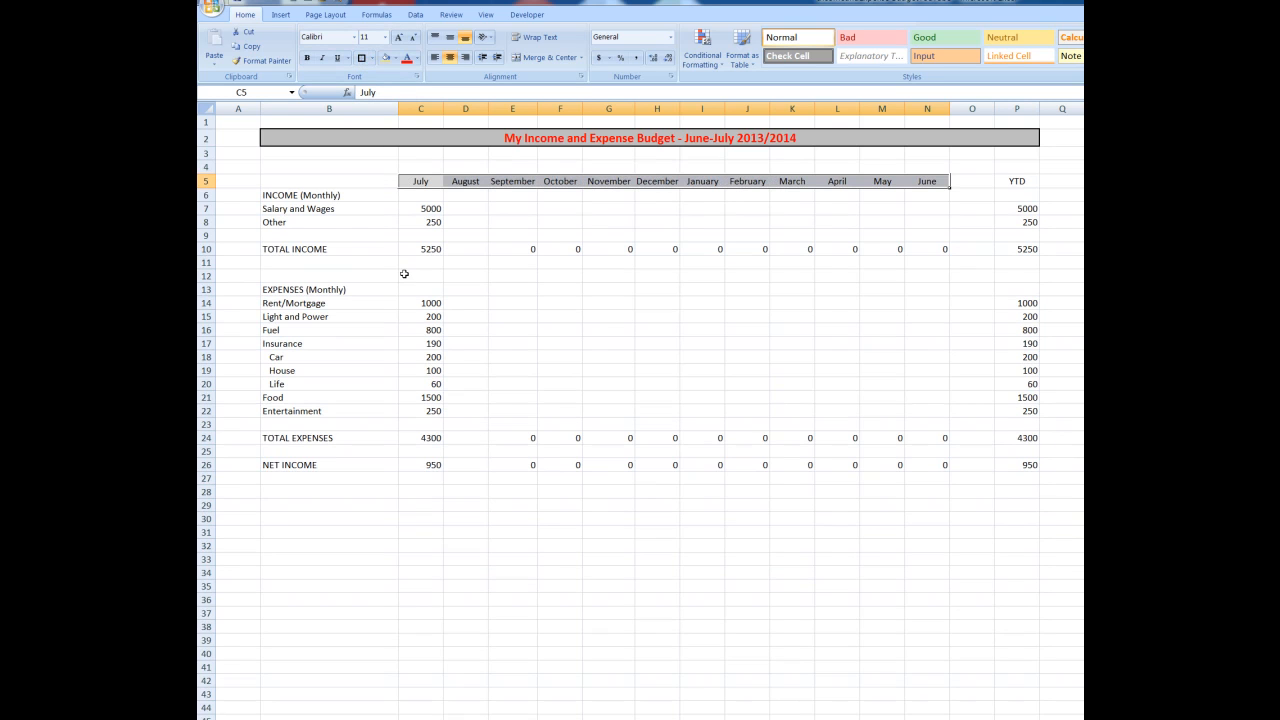
Make the INCOME (Monthly), EXPENSES (Monthly), TOTAL EXPENSES and NET INCOME labels bold and italic
click(280, 197)
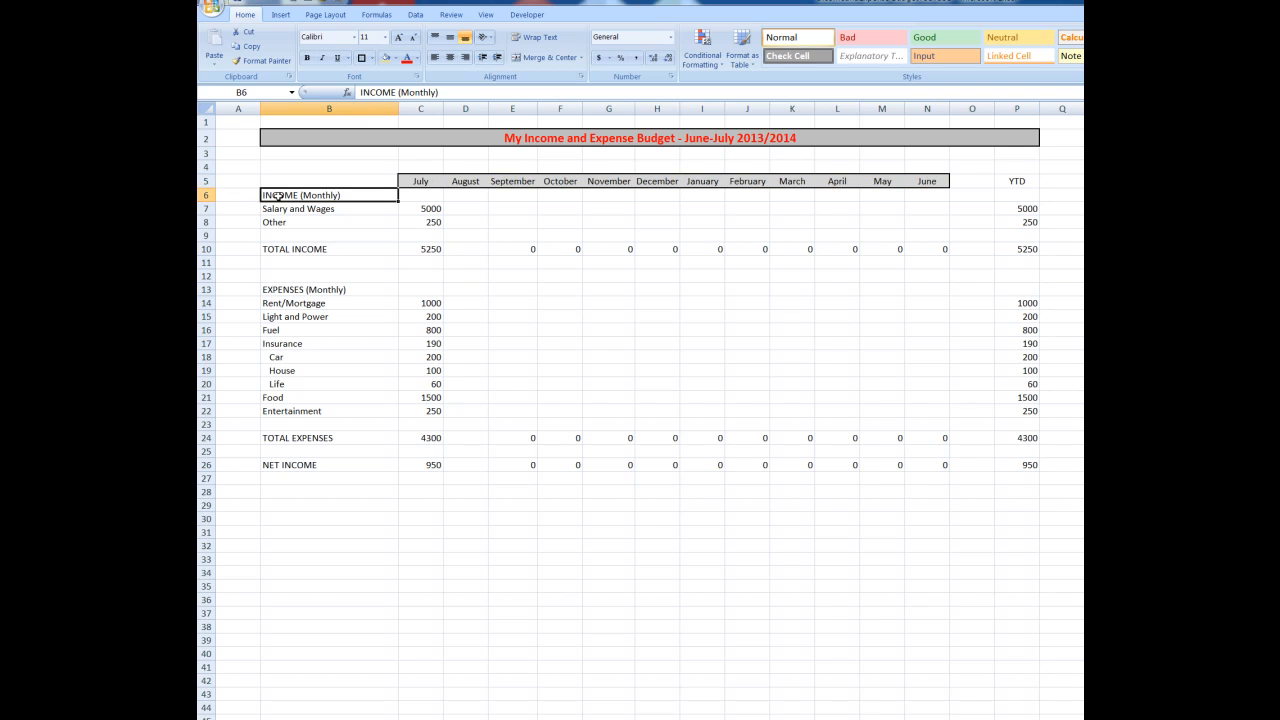
click(293, 291)
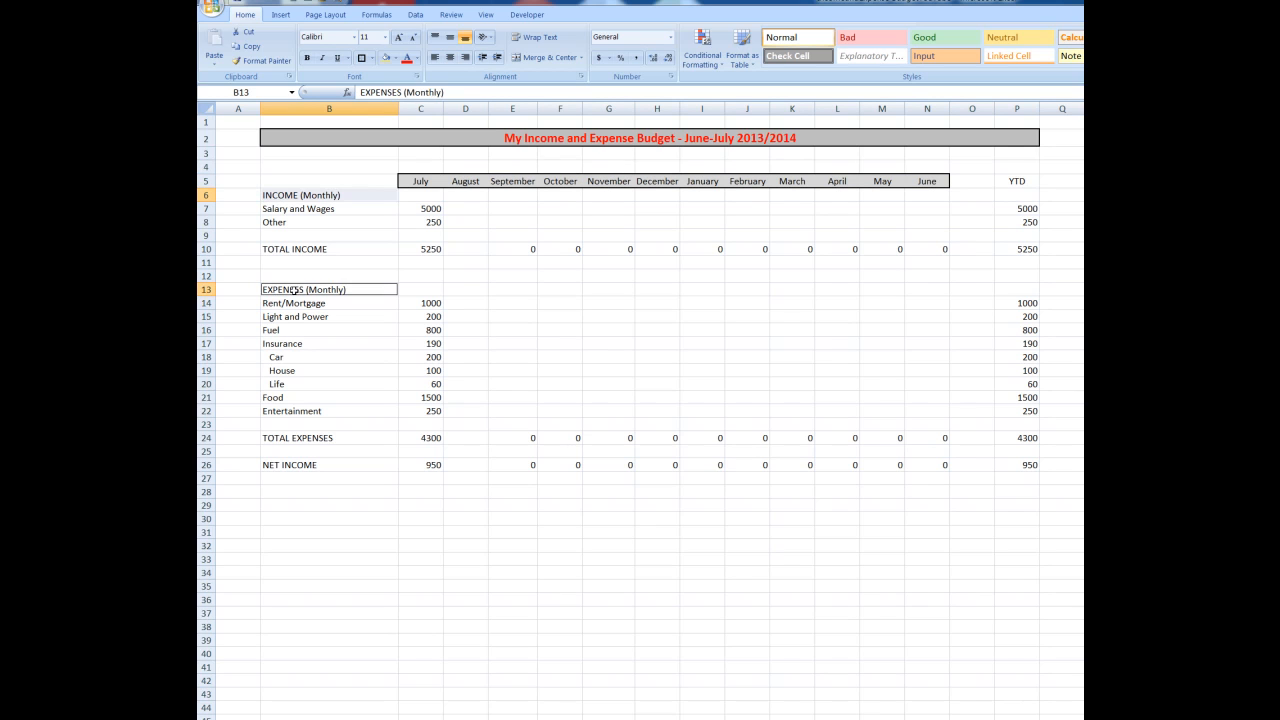
click(306, 439)
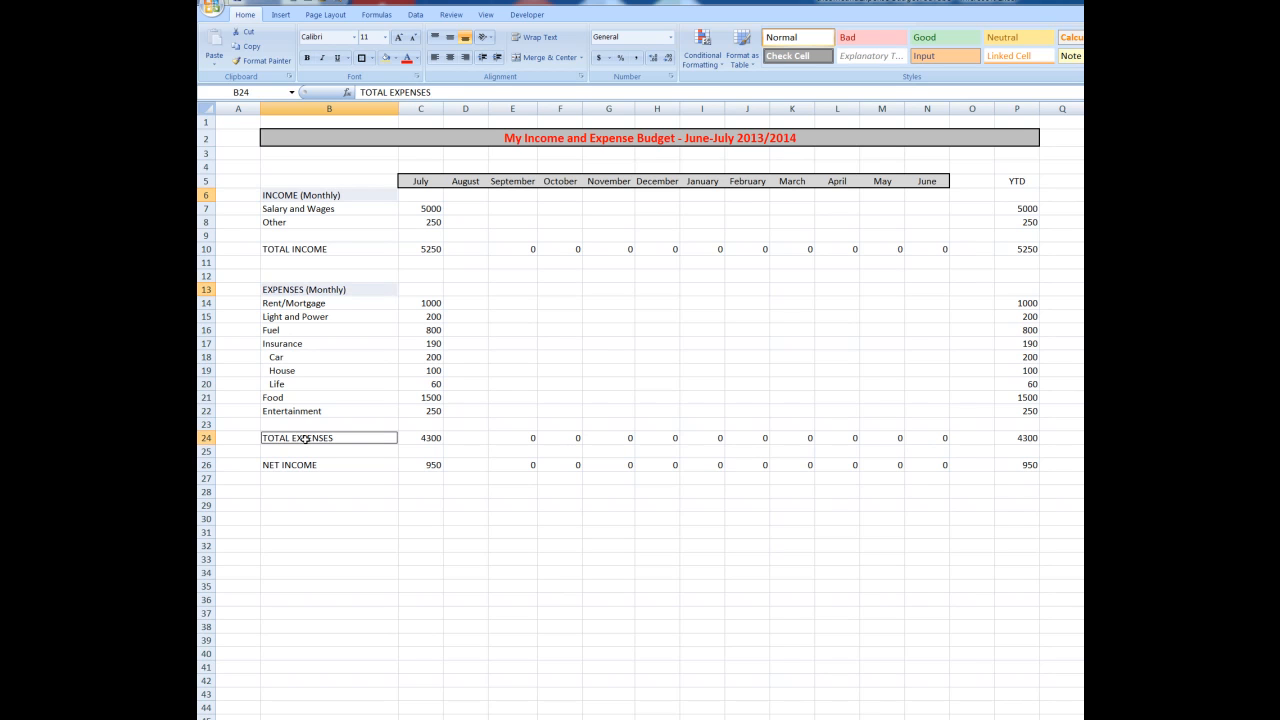
ctrl+click(302, 465)
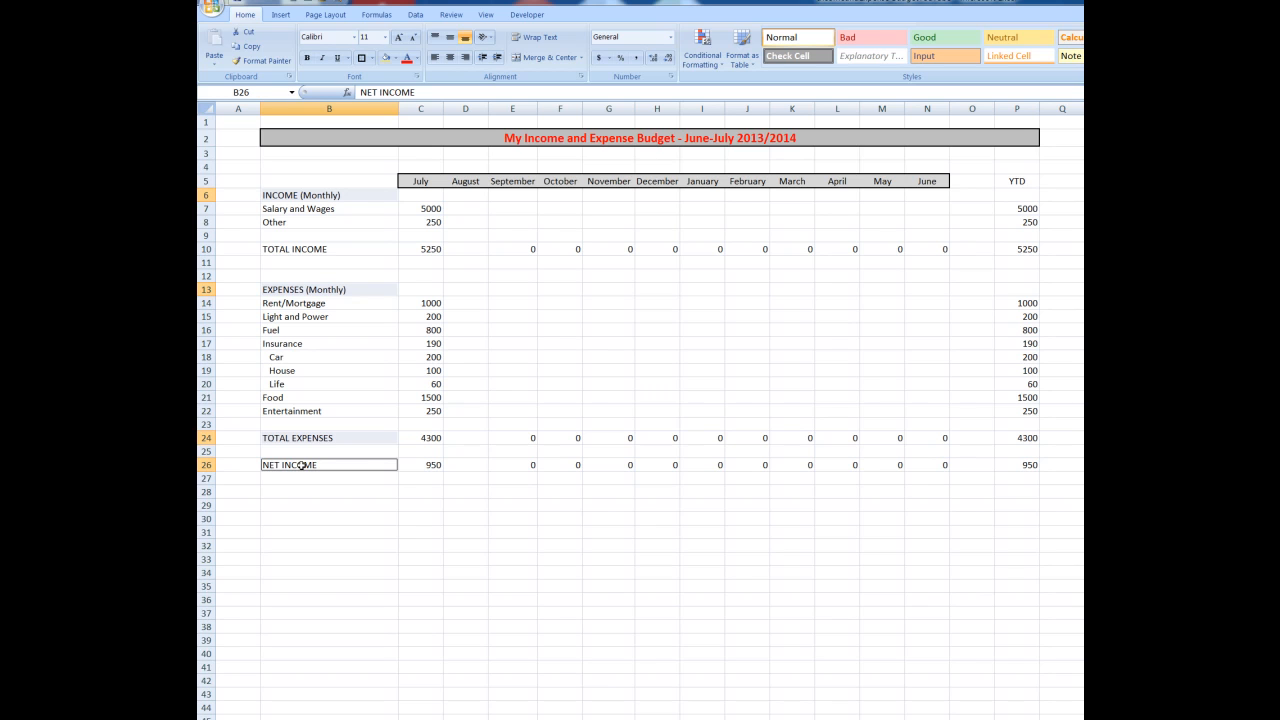
click(306, 58)
click(322, 58)
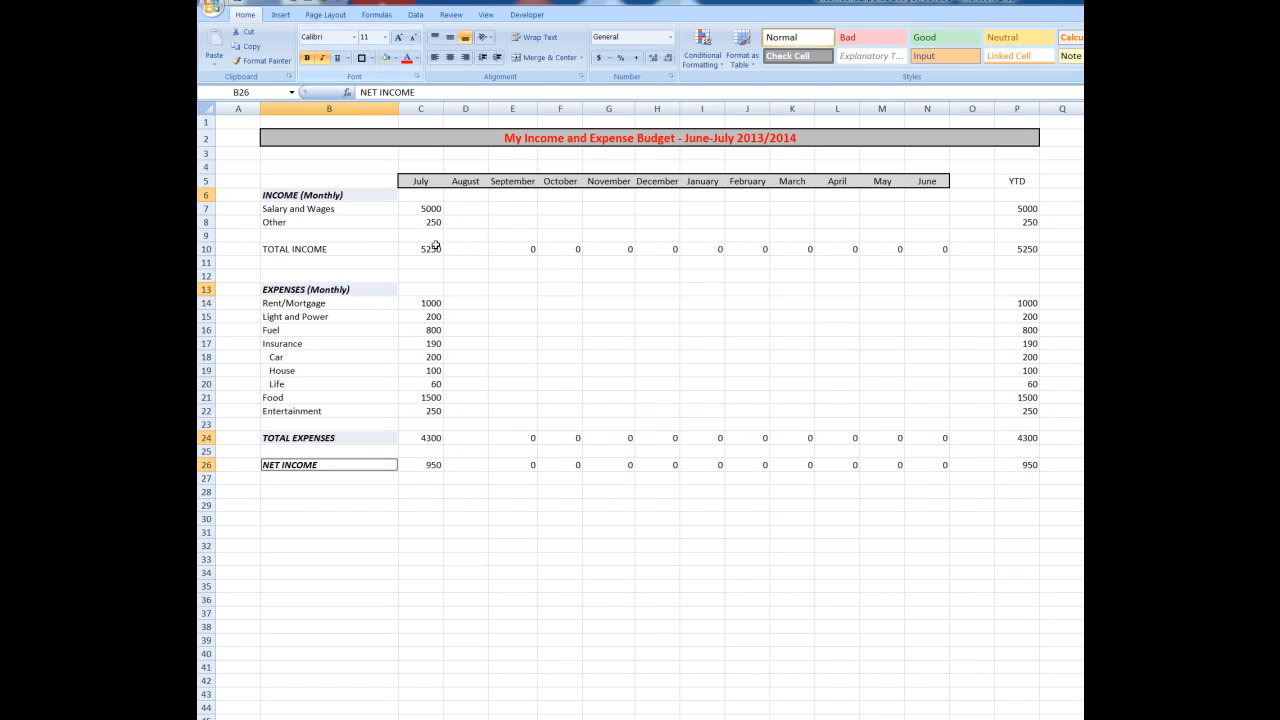
click(557, 318)
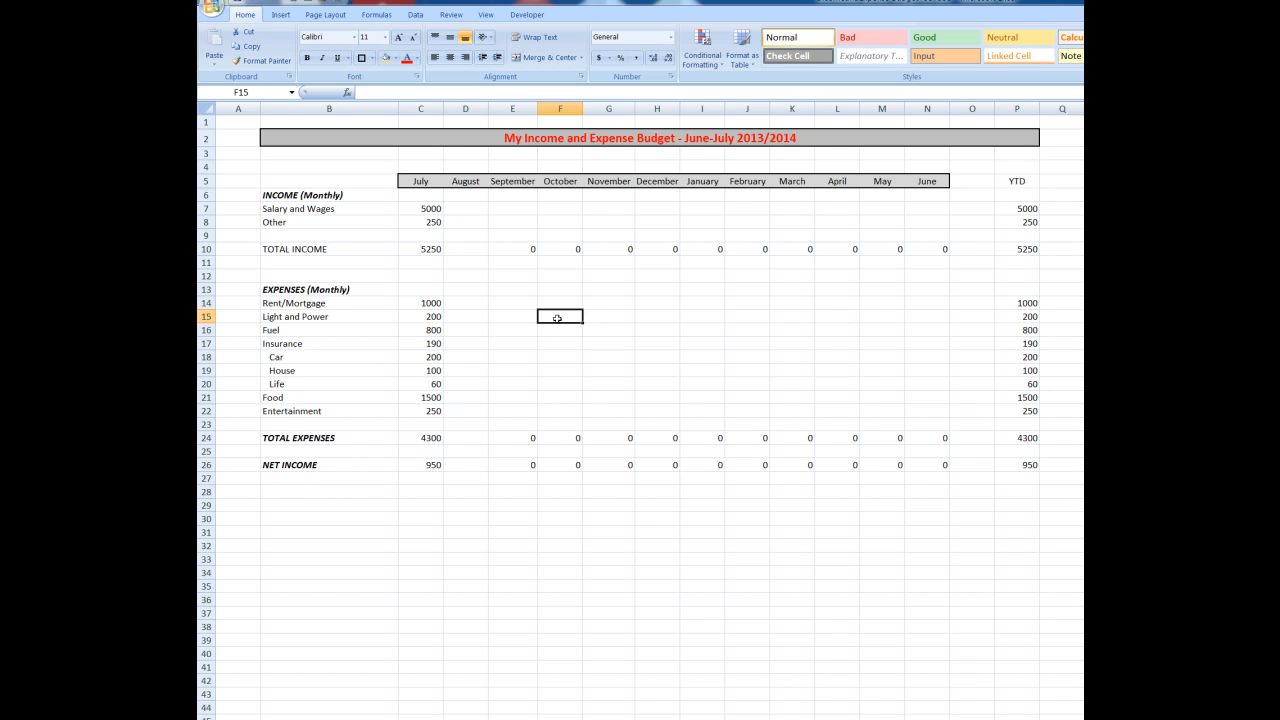
Apply a light gray fill and thick box borders to the INCOME (Monthly), EXPENSES (Monthly), TOTAL EXPENSES and NET INCOME labels
click(290, 197)
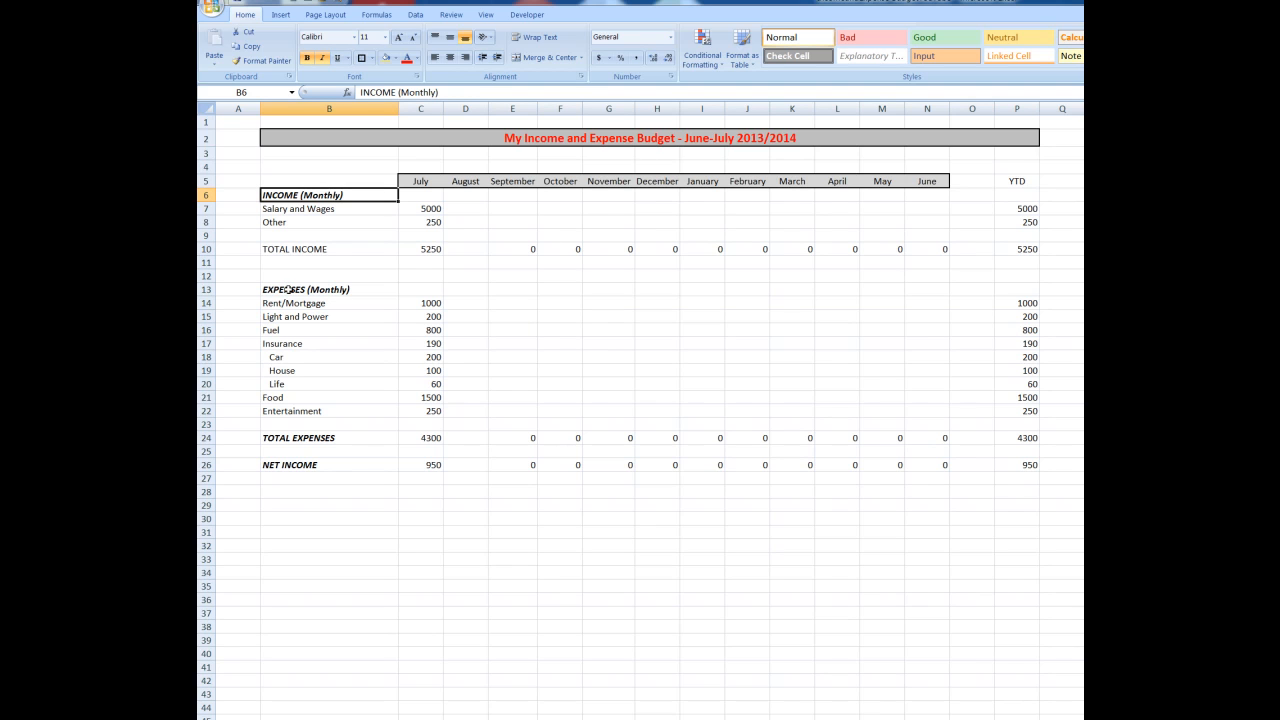
ctrl+click(288, 290)
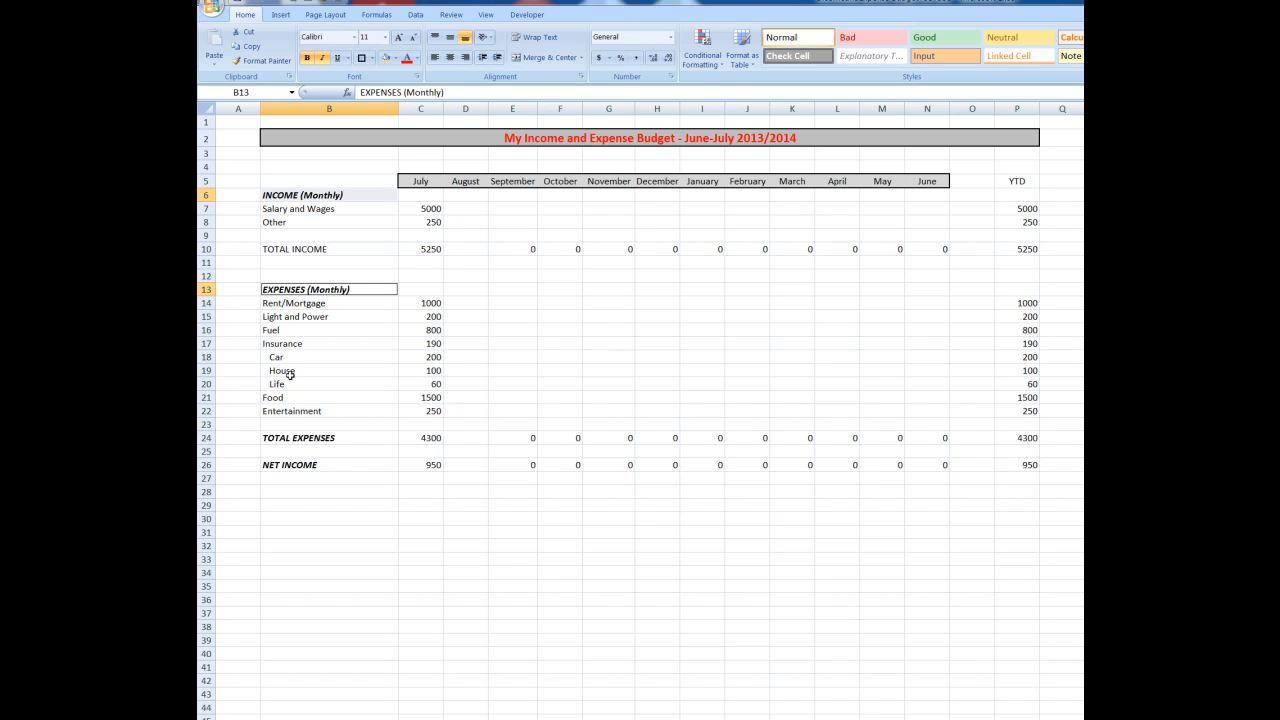
ctrl+click(296, 437)
ctrl+click(290, 465)
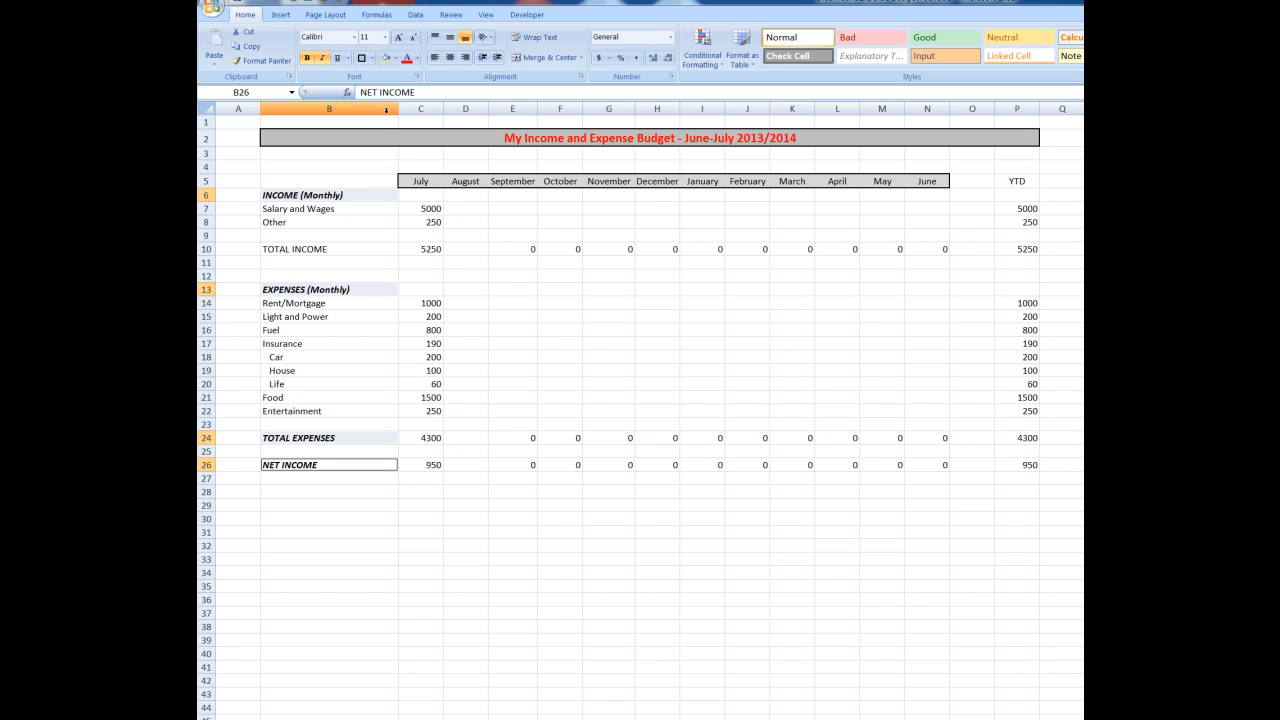
click(386, 60)
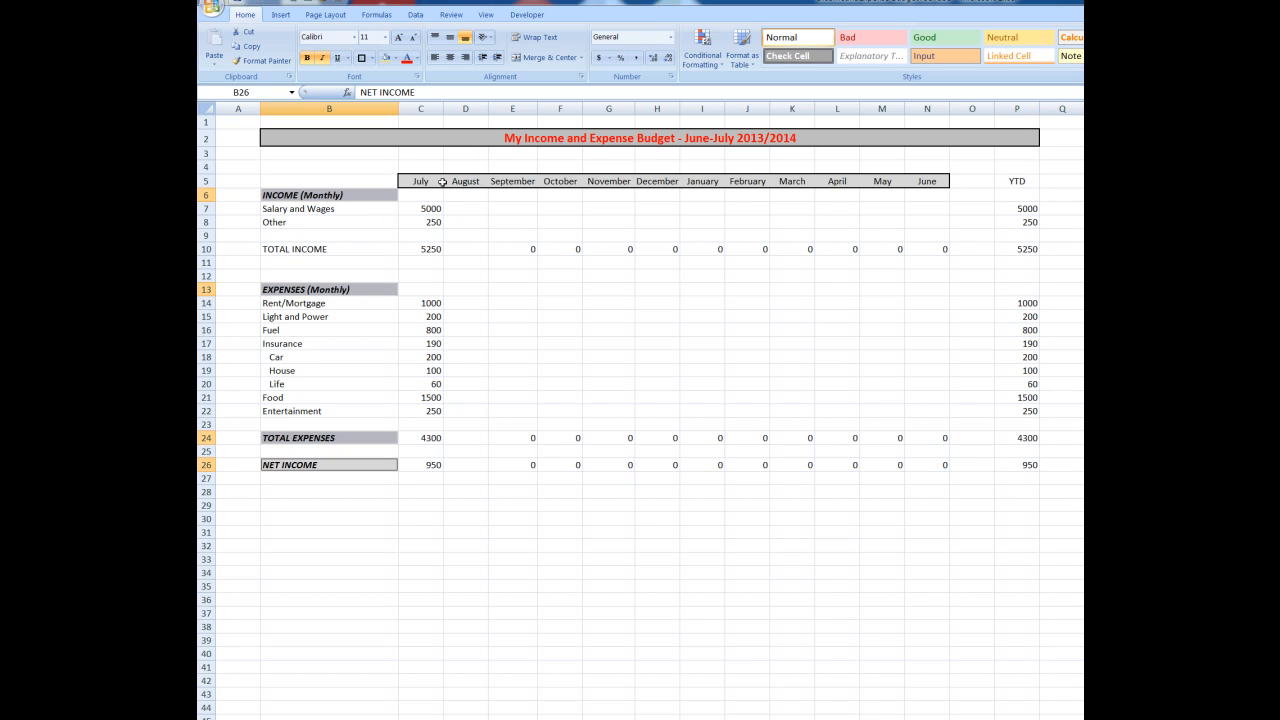
click(362, 58)
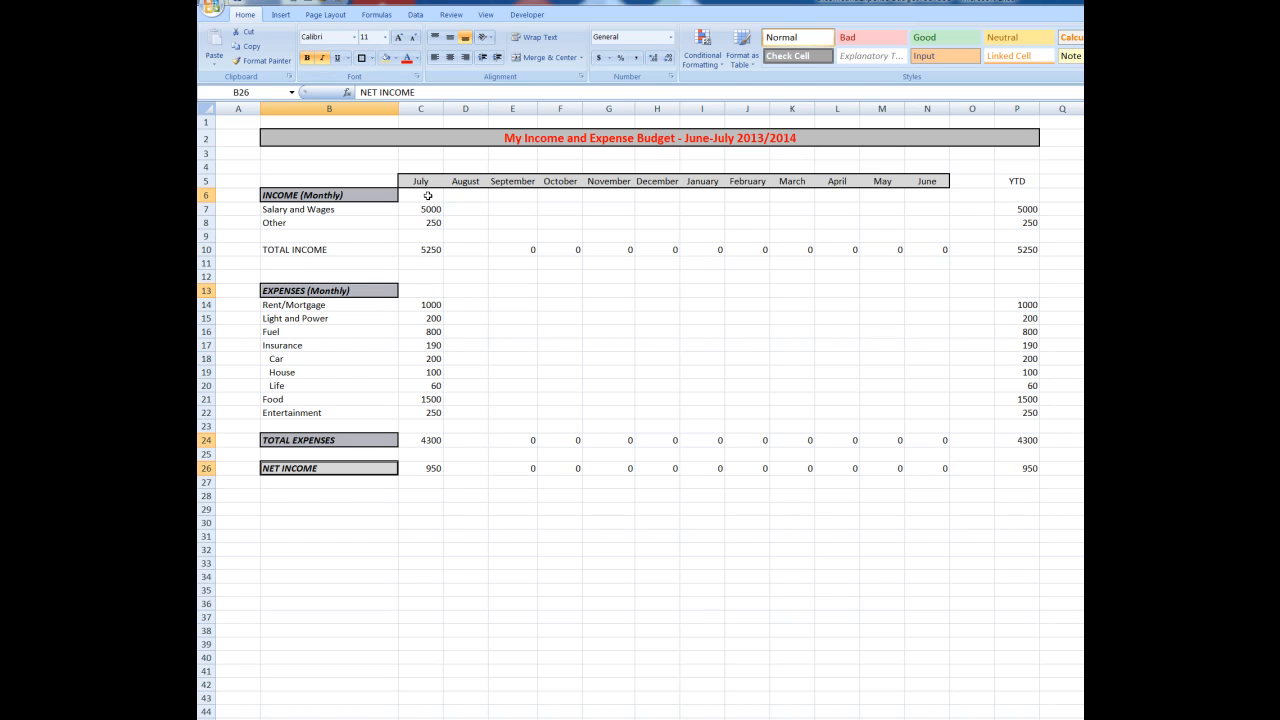
Apply All Borders to the monthly figures in C7:N22, from Salary and Wages to Entertainment
drag(428, 210, 934, 410)
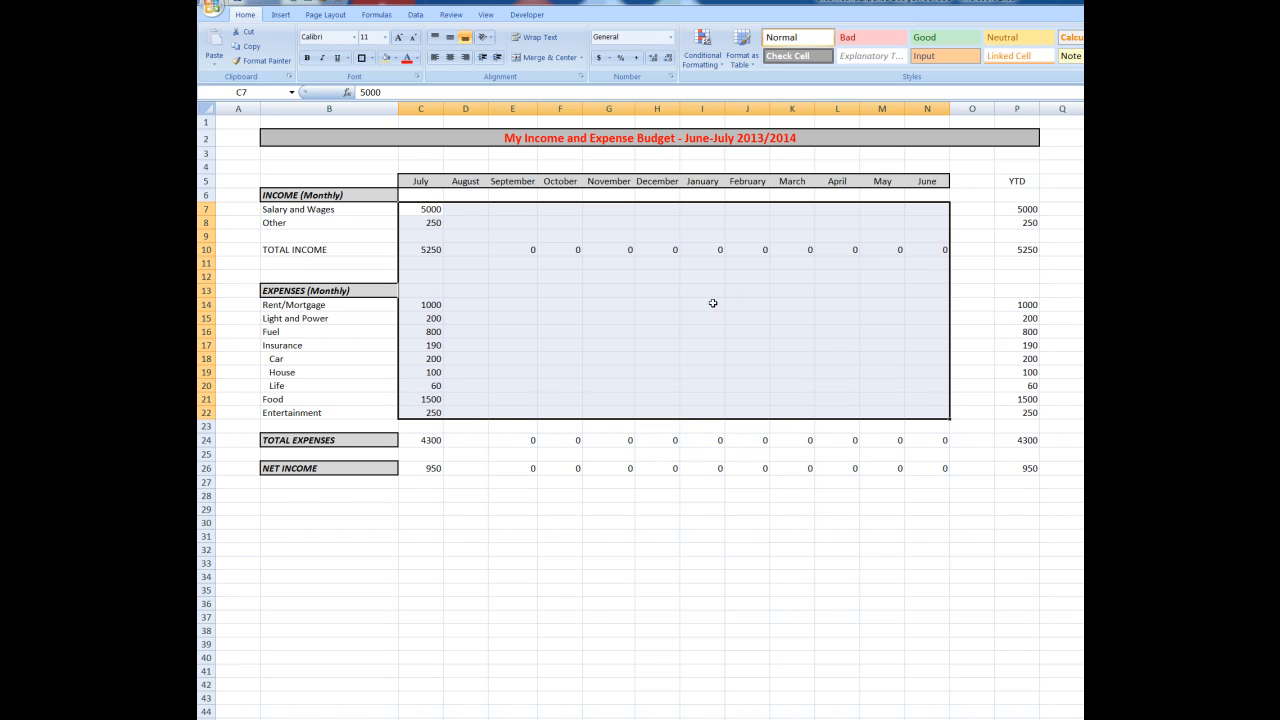
click(372, 58)
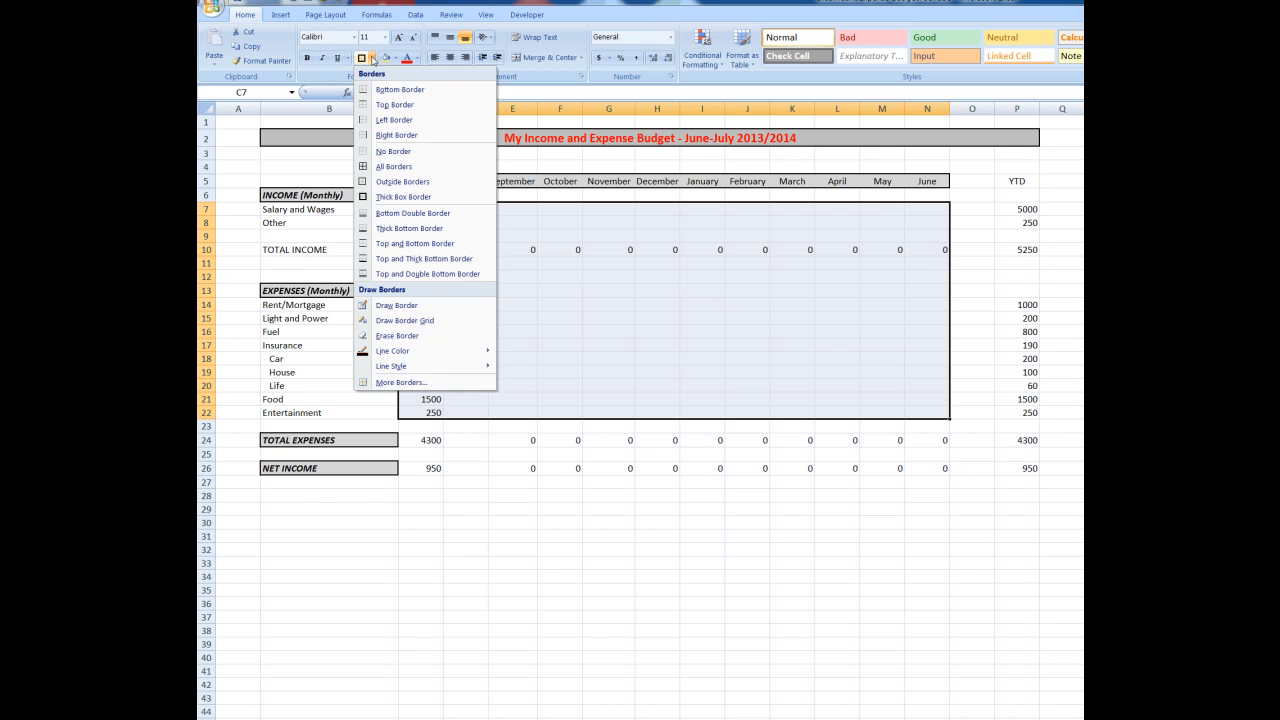
click(390, 167)
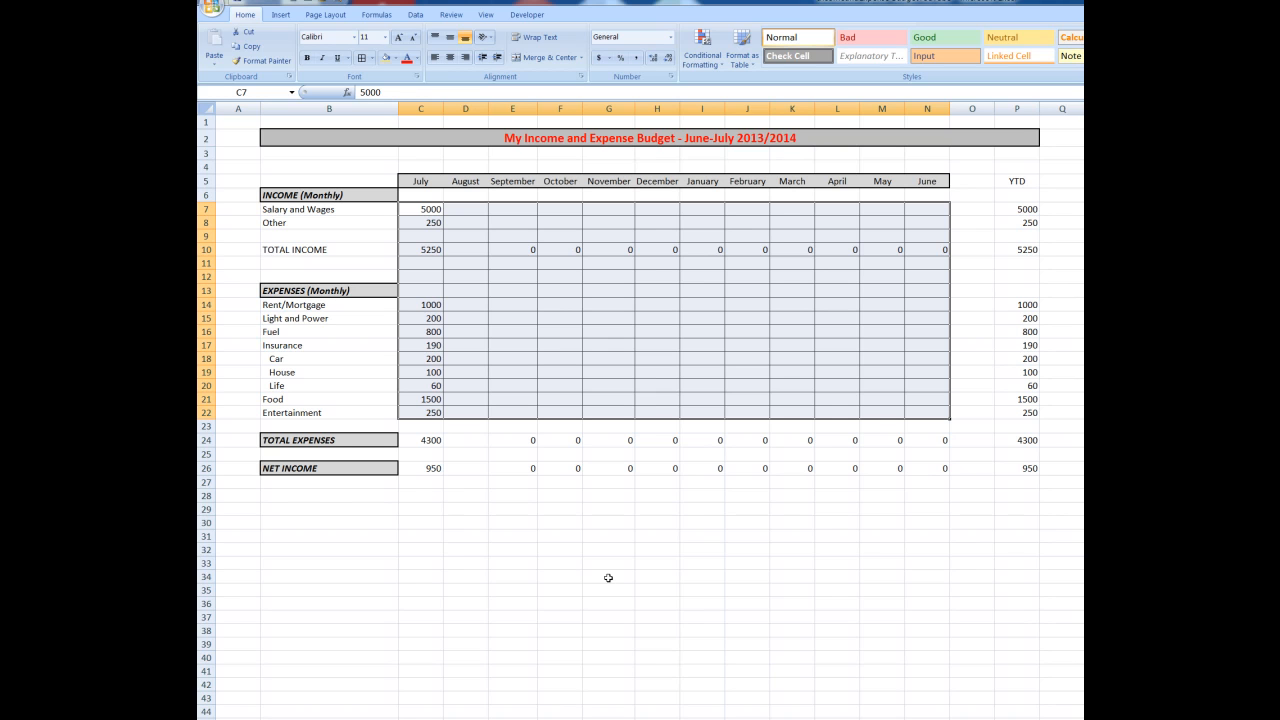
Fill the July to June cells of the TOTAL EXPENSES and NET INCOME rows with light gray
drag(424, 441, 920, 438)
drag(428, 470, 922, 467)
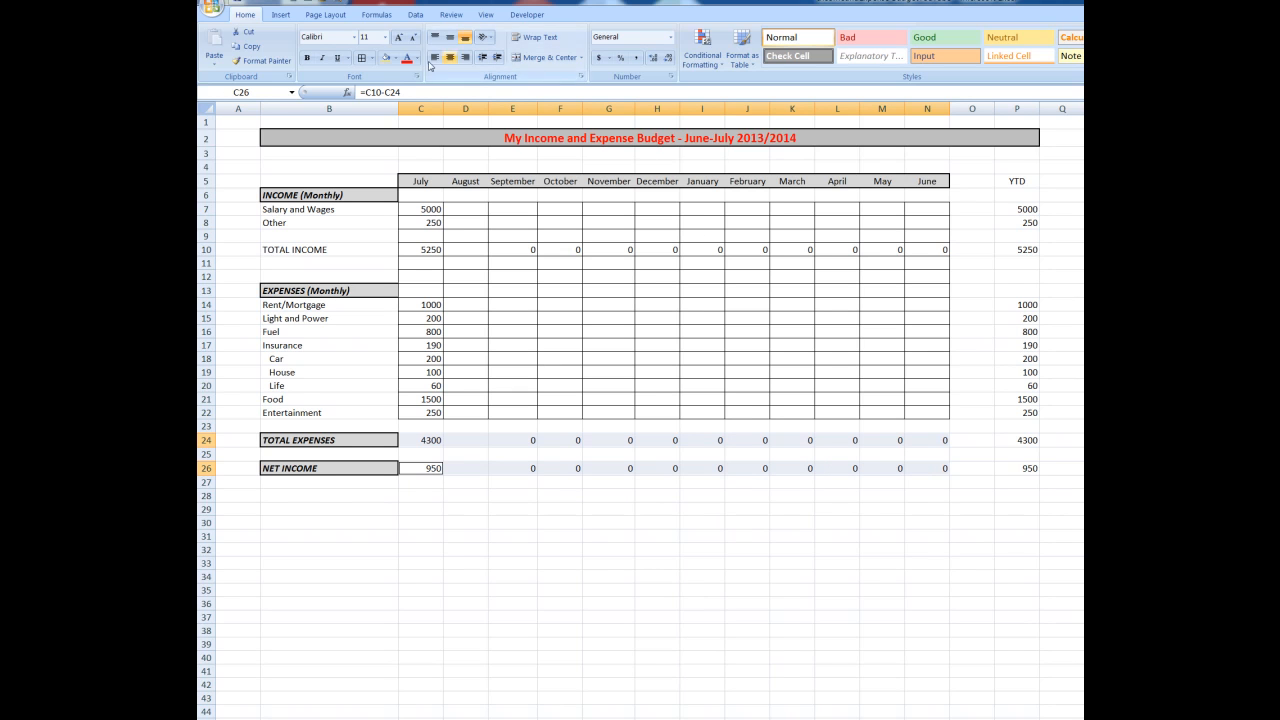
click(385, 58)
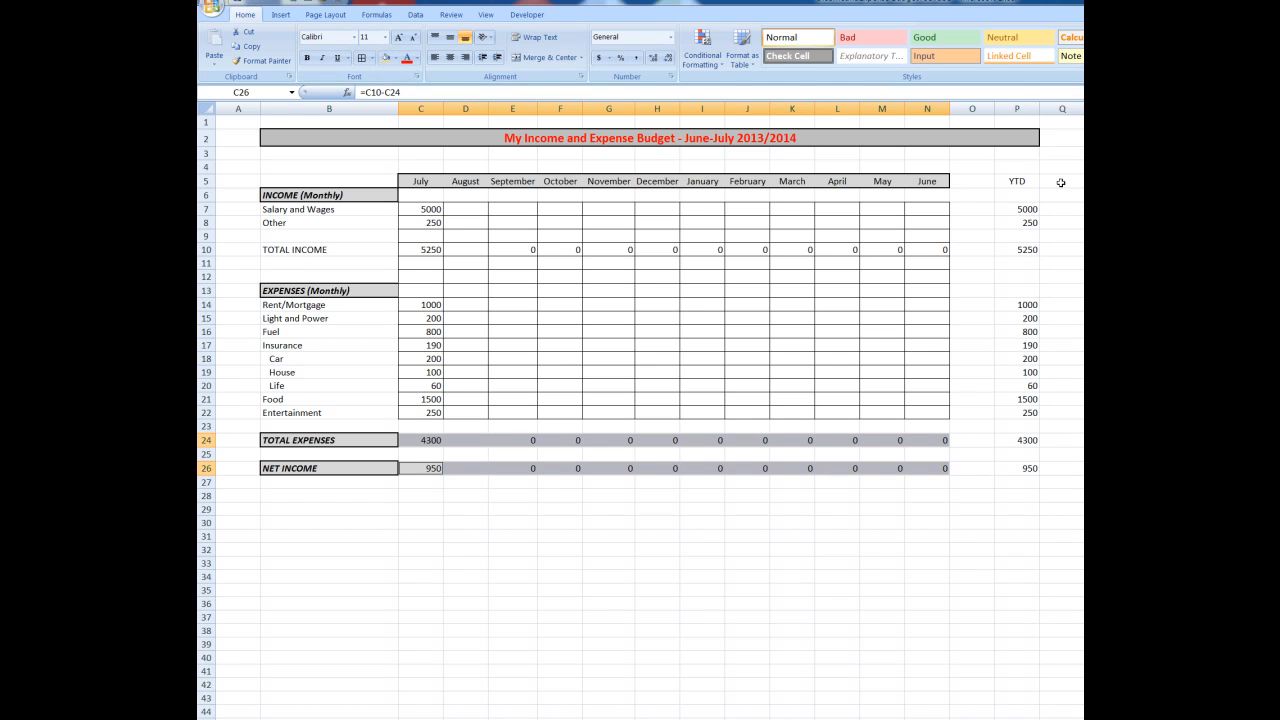
Make the YTD heading in P5 bold and italic
click(1016, 182)
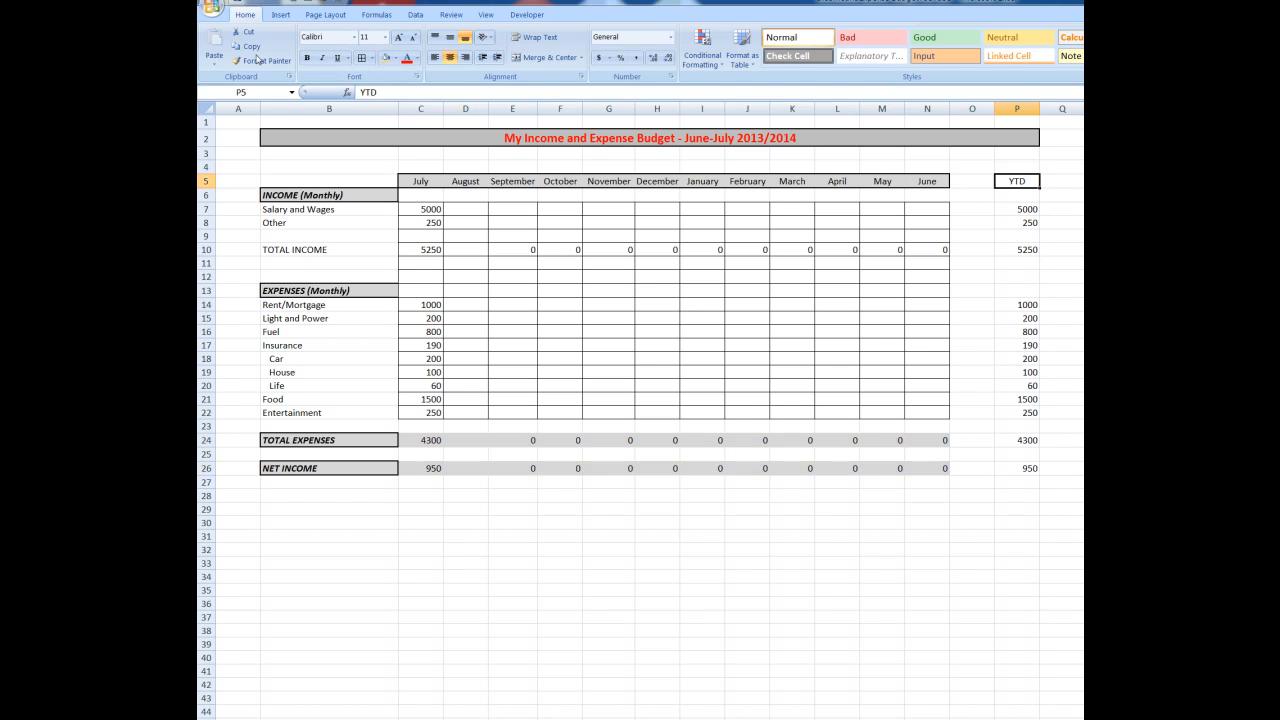
click(307, 58)
click(321, 58)
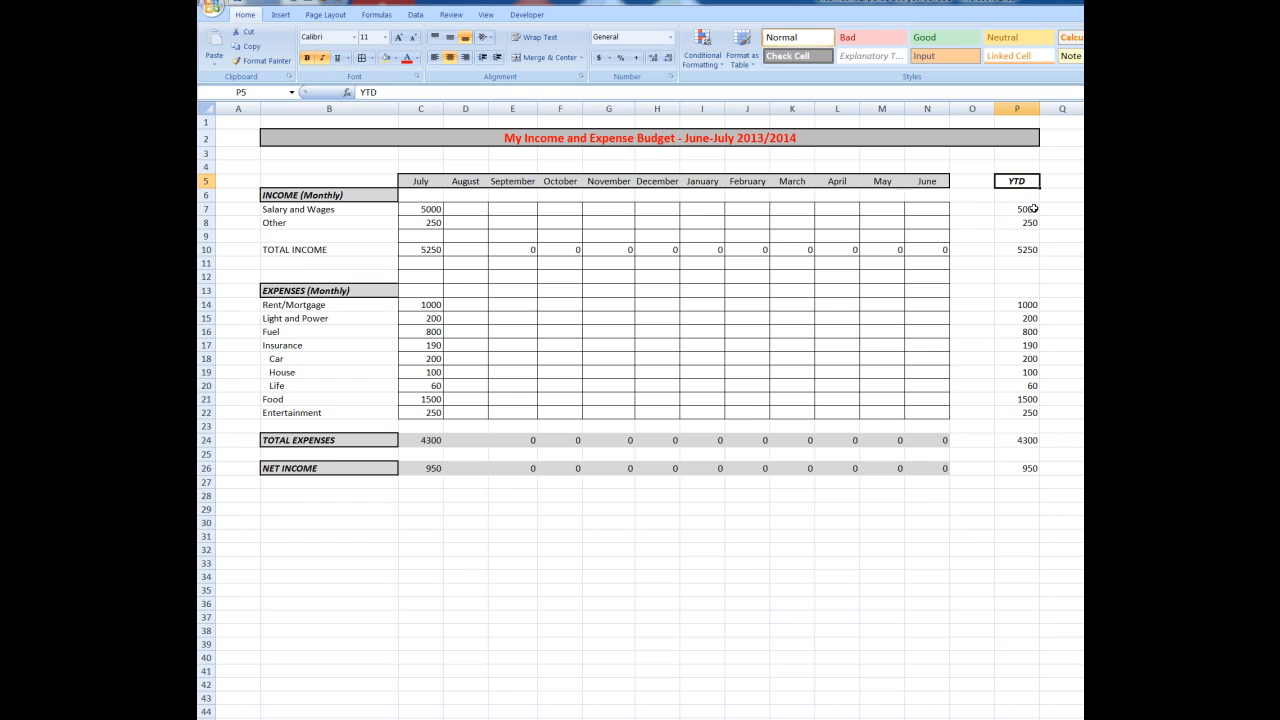
Make the income, expense and total figures in the YTD column bold, and apply thick box borders to them and the YTD heading
drag(1024, 209, 1025, 223)
ctrl+click(1023, 250)
drag(1024, 305, 1029, 414)
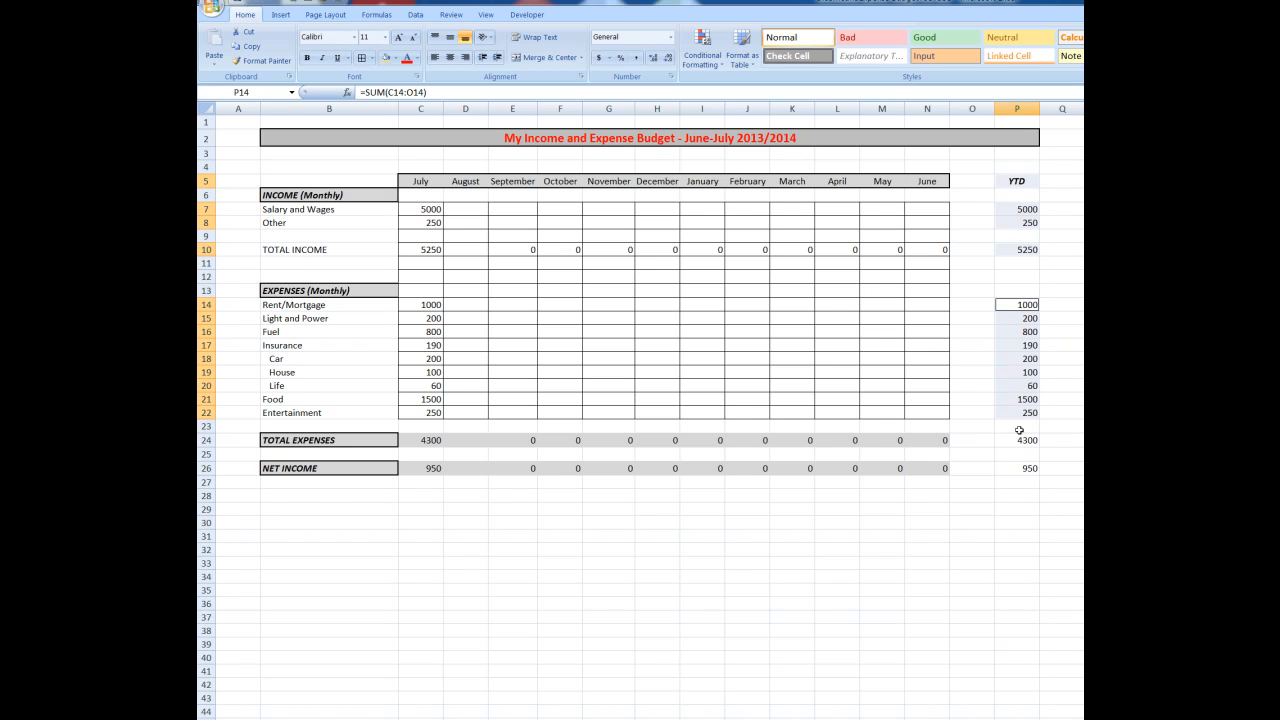
ctrl+click(1020, 440)
ctrl+click(1028, 470)
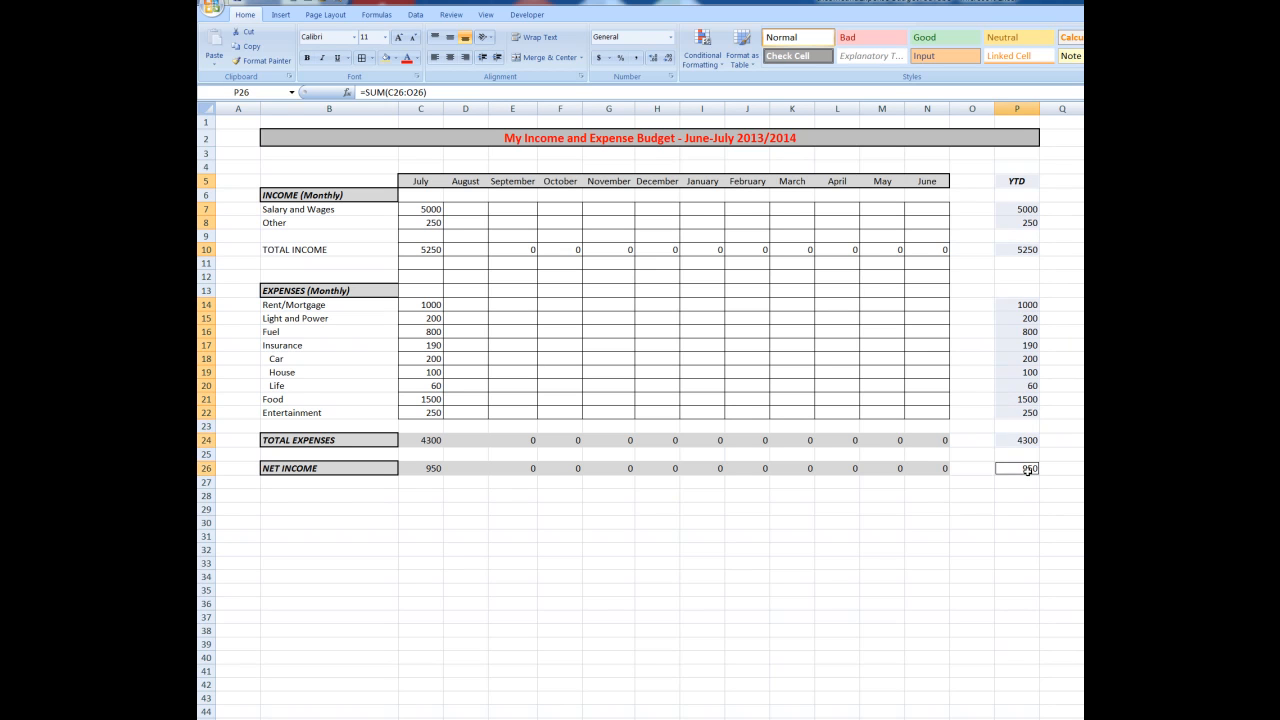
click(308, 59)
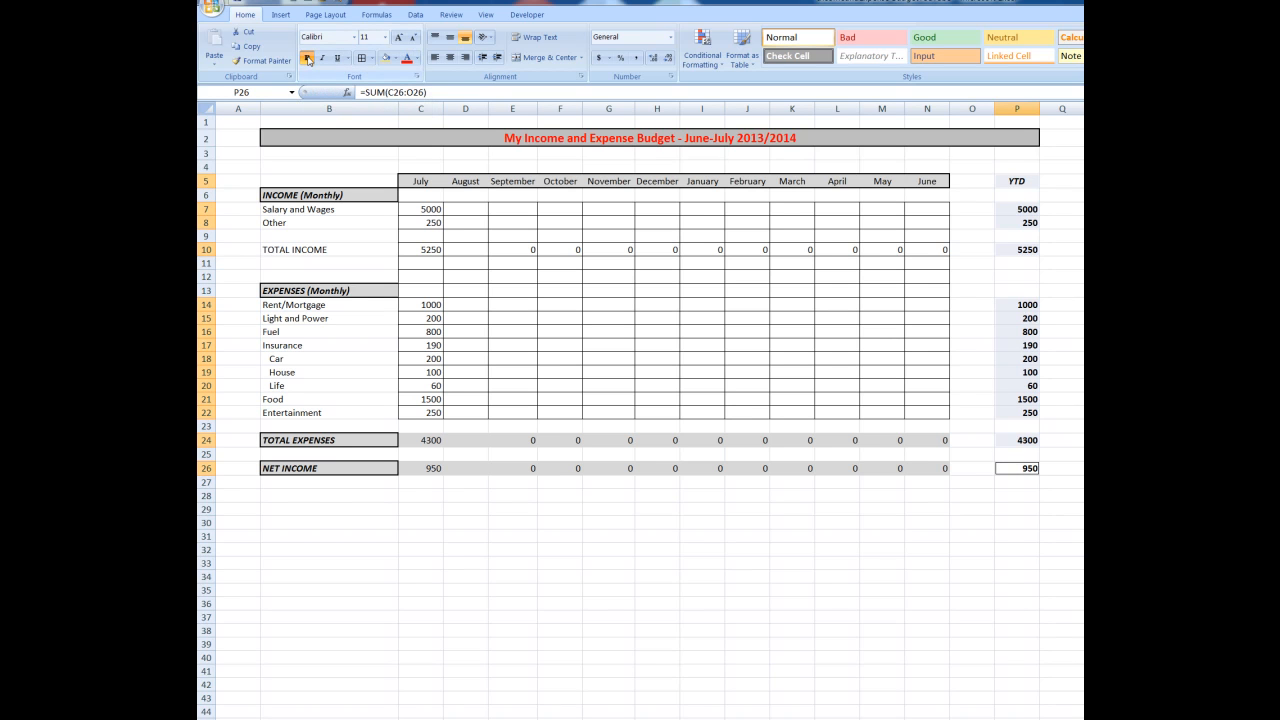
click(370, 59)
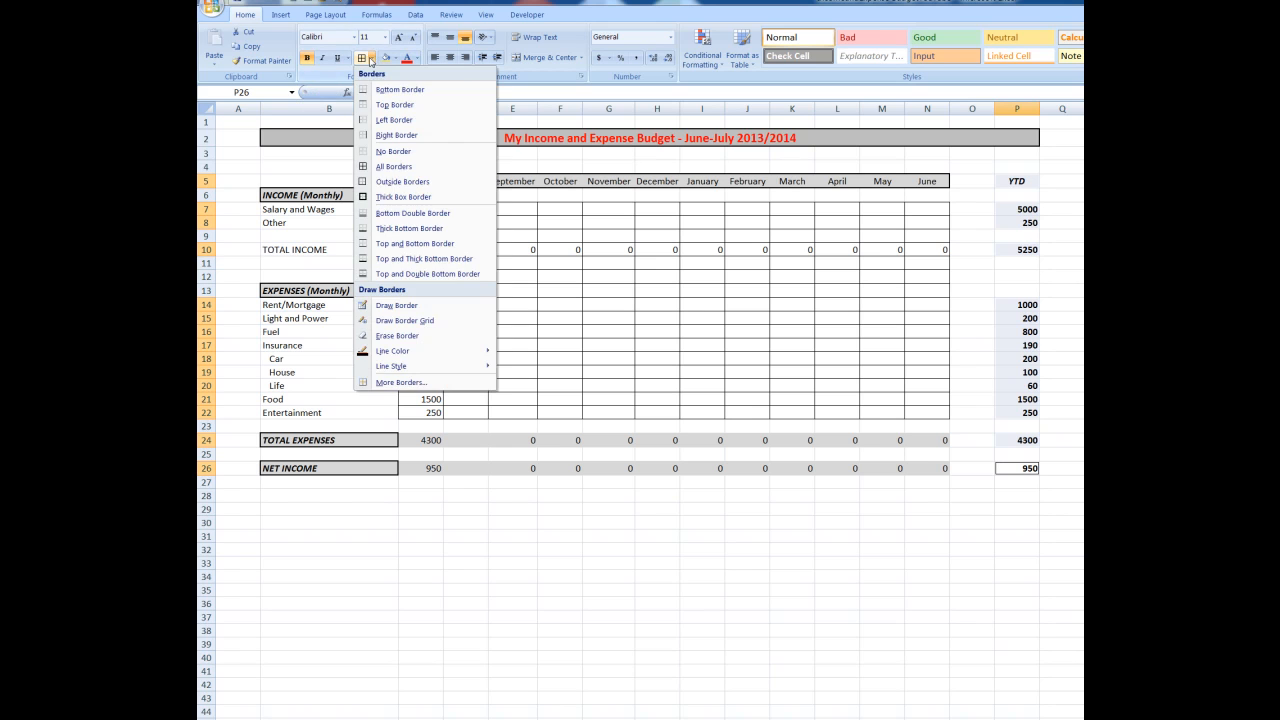
click(398, 197)
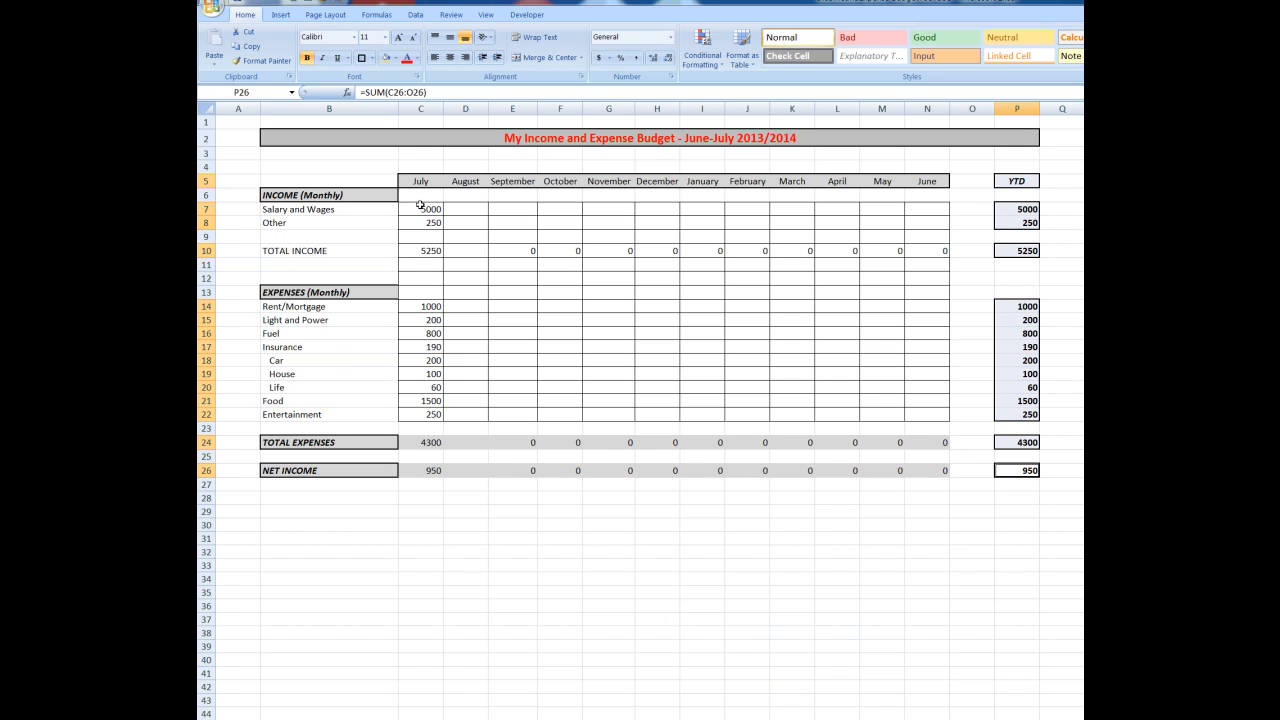
Center the monthly figures in C7:N22 and all the YTD figures in column P
drag(424, 210, 918, 410)
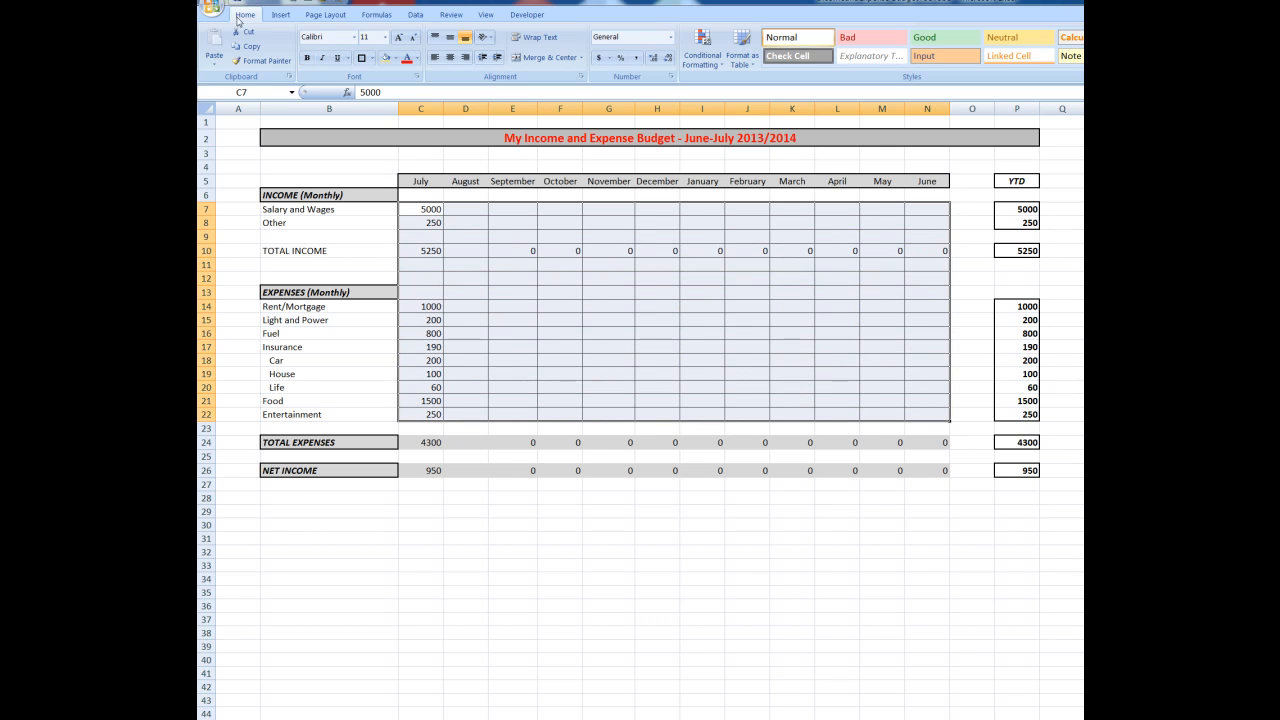
click(450, 58)
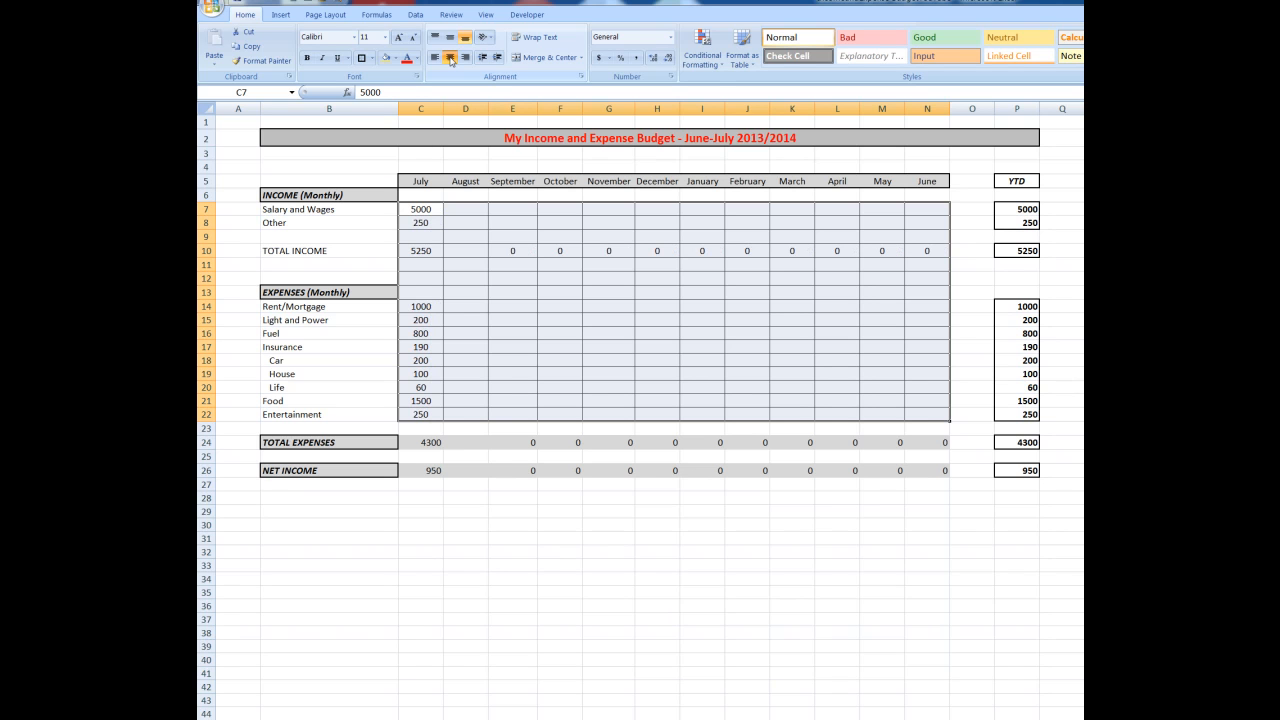
click(1017, 208)
drag(1017, 208, 1019, 221)
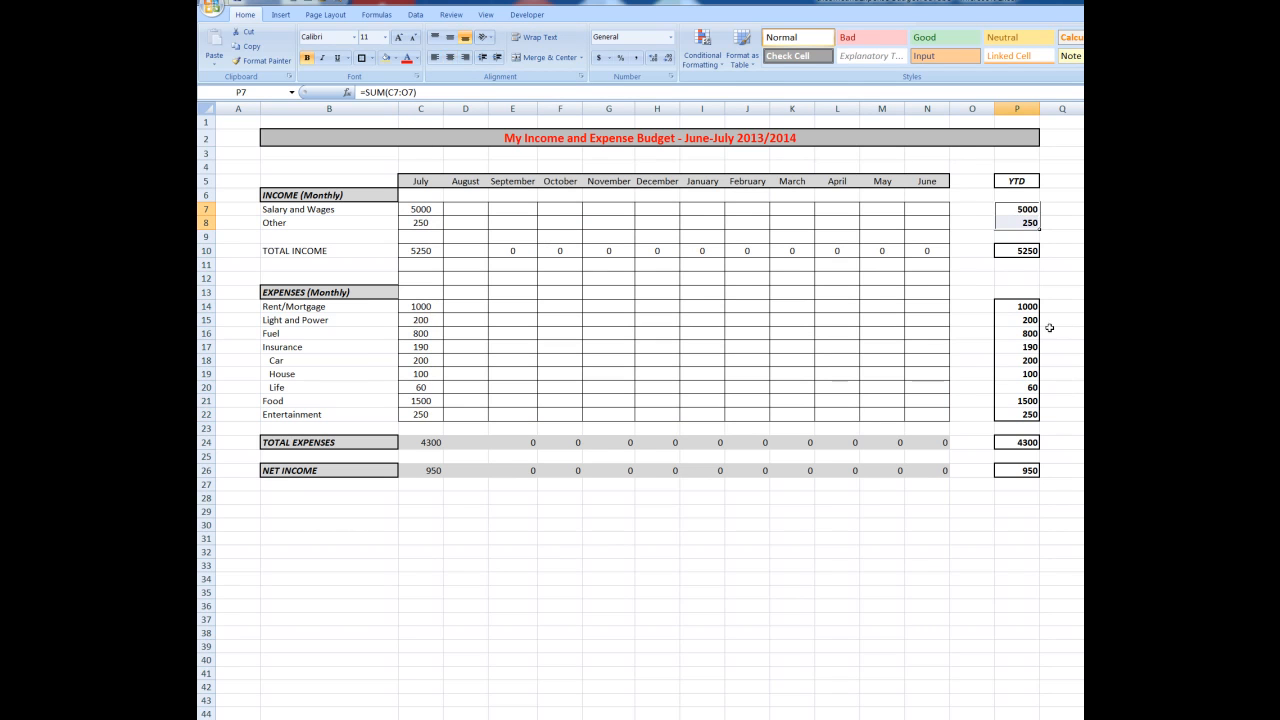
ctrl+click(1017, 251)
drag(1014, 302, 1022, 416)
ctrl+click(1022, 443)
ctrl+click(1020, 470)
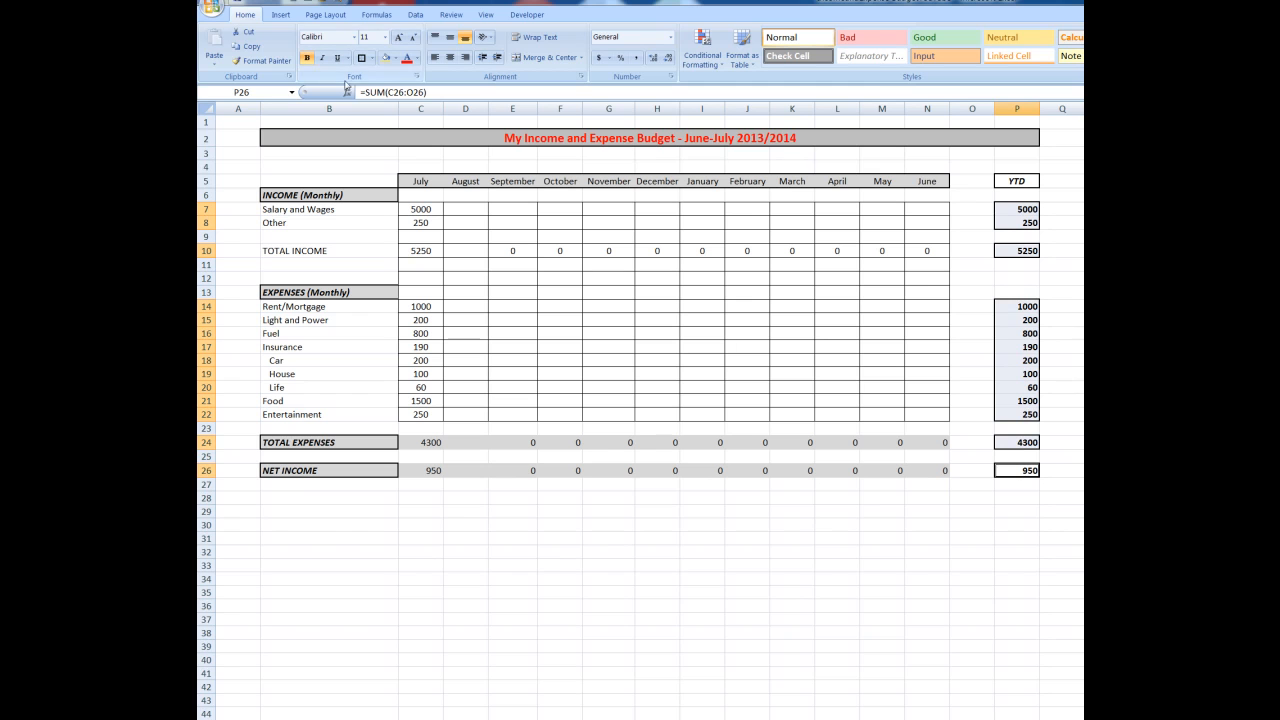
click(449, 57)
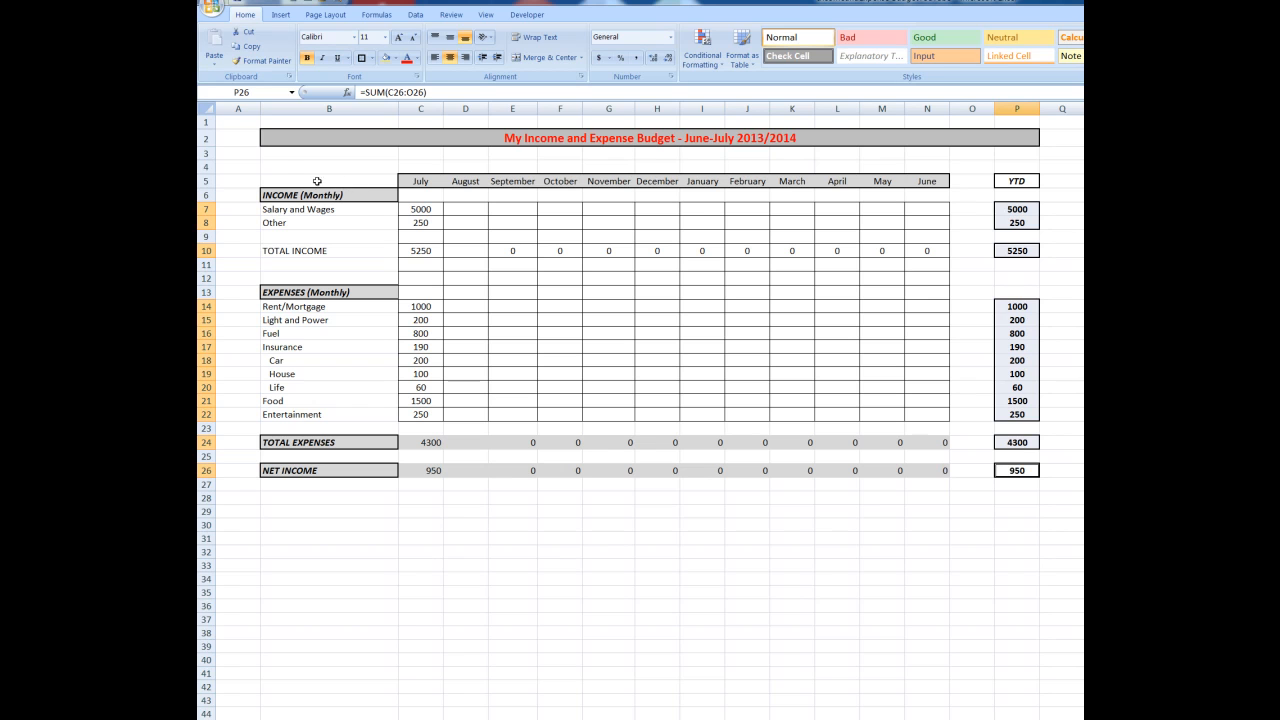
Insert a 2-D clustered column chart of B5:N26 and place it below the table, widened to span columns B to N
drag(310, 181, 933, 467)
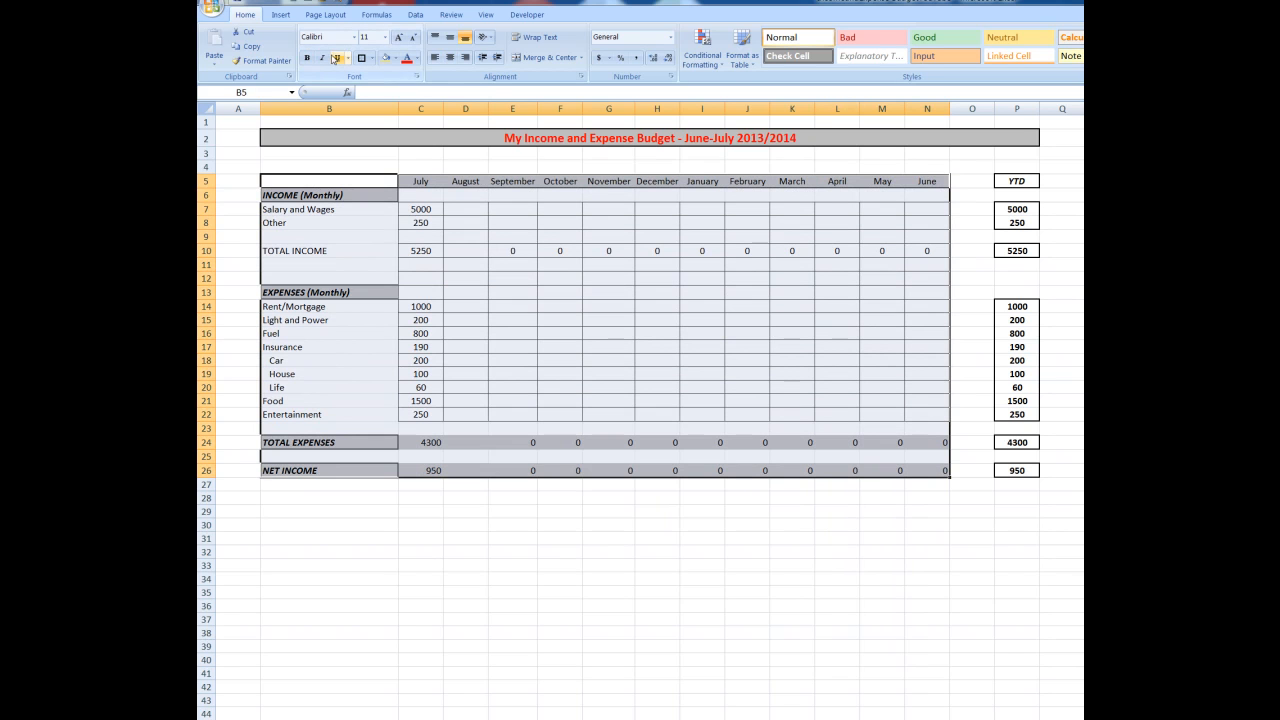
click(282, 16)
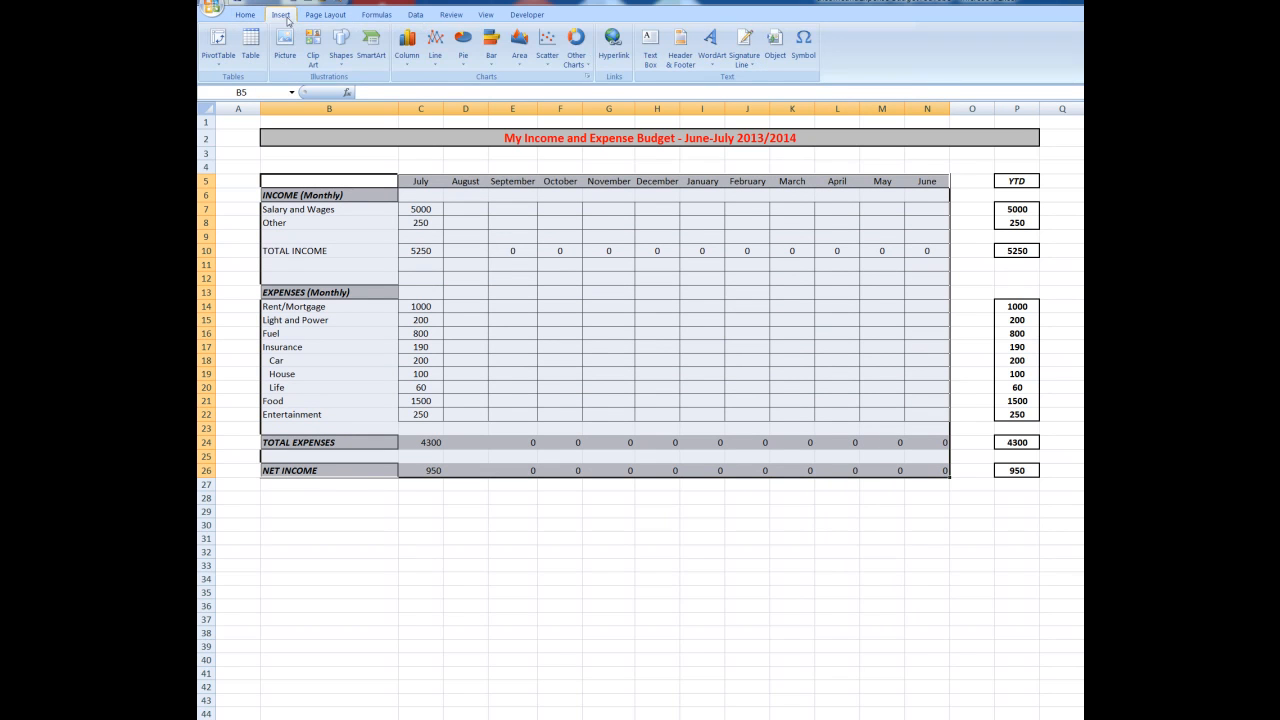
click(406, 62)
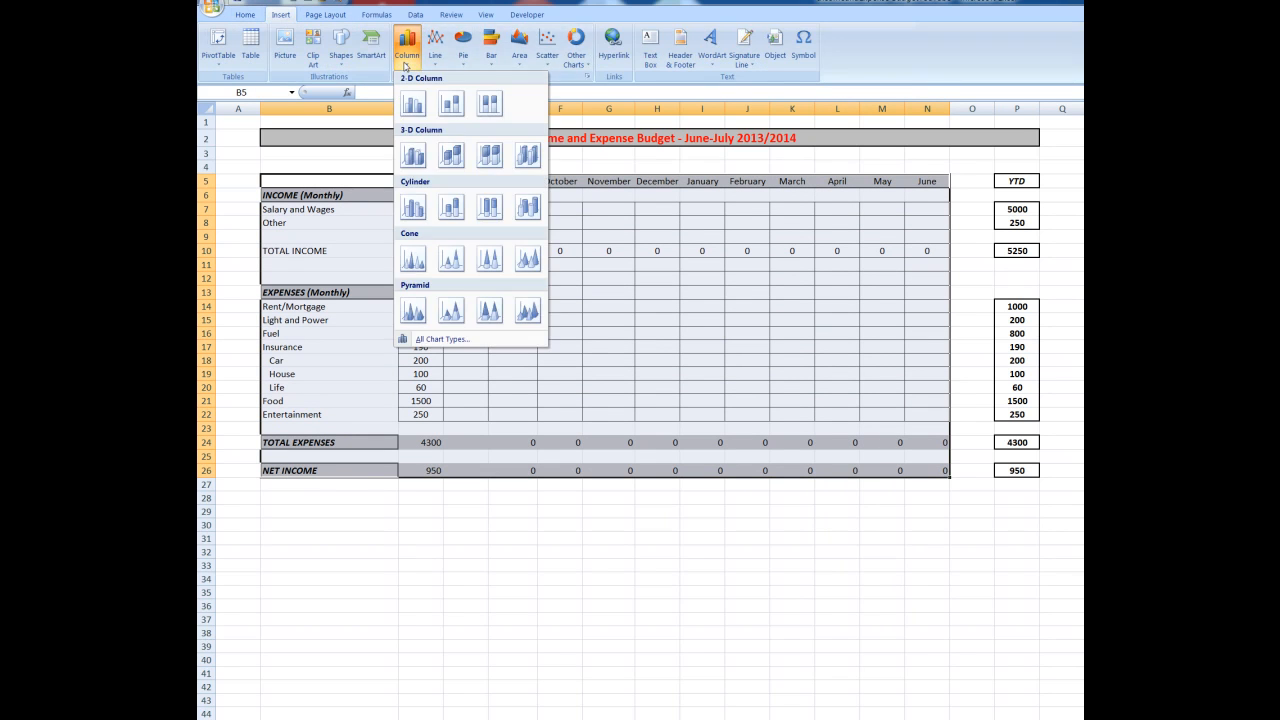
click(413, 103)
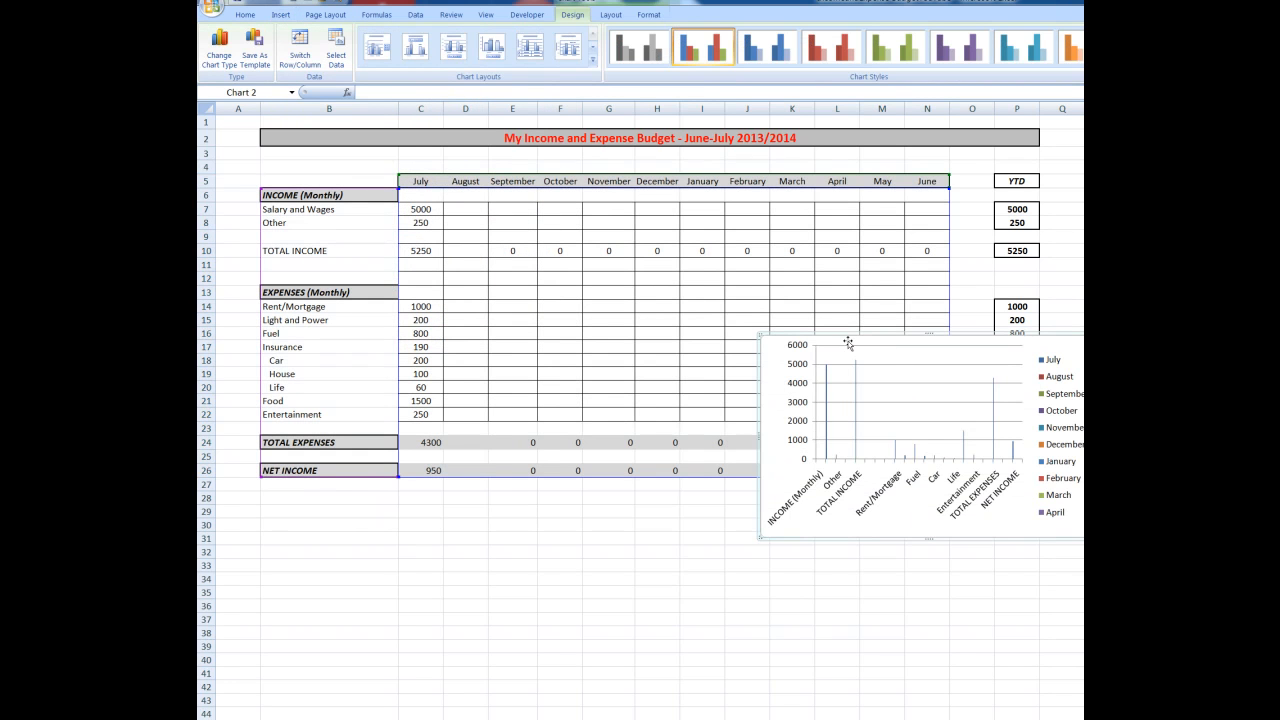
drag(848, 343, 350, 511)
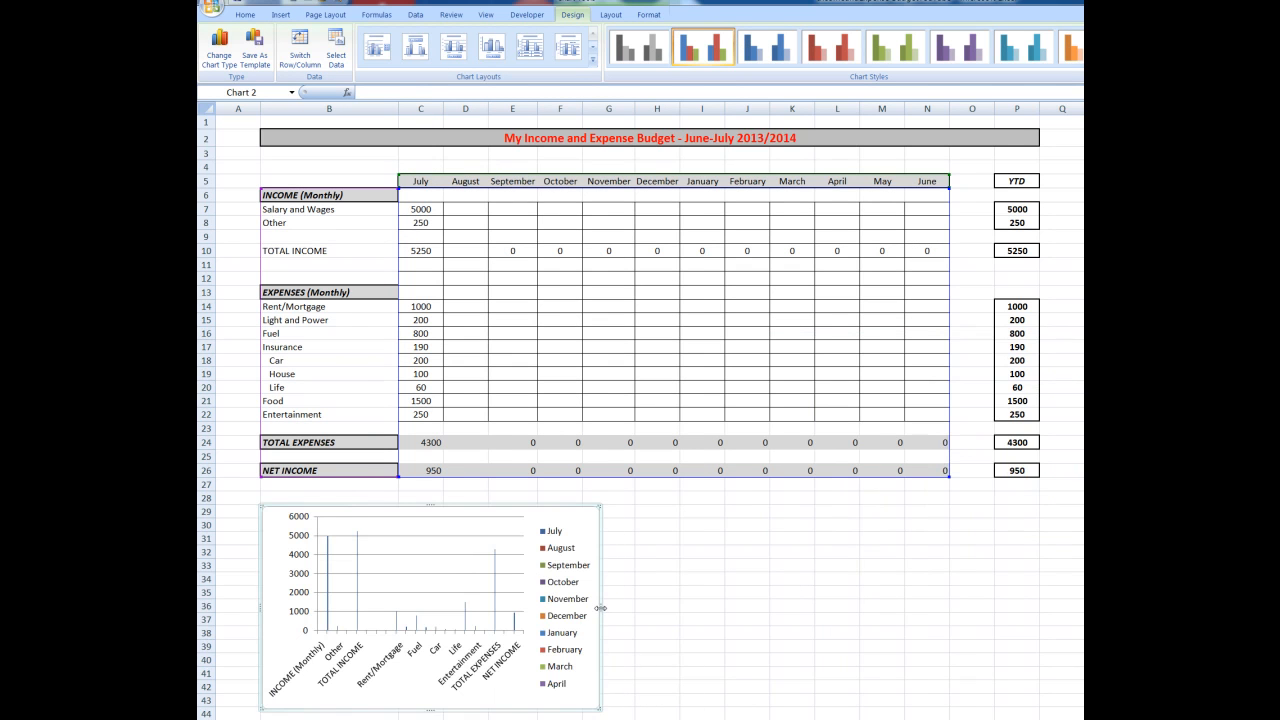
drag(600, 607, 951, 610)
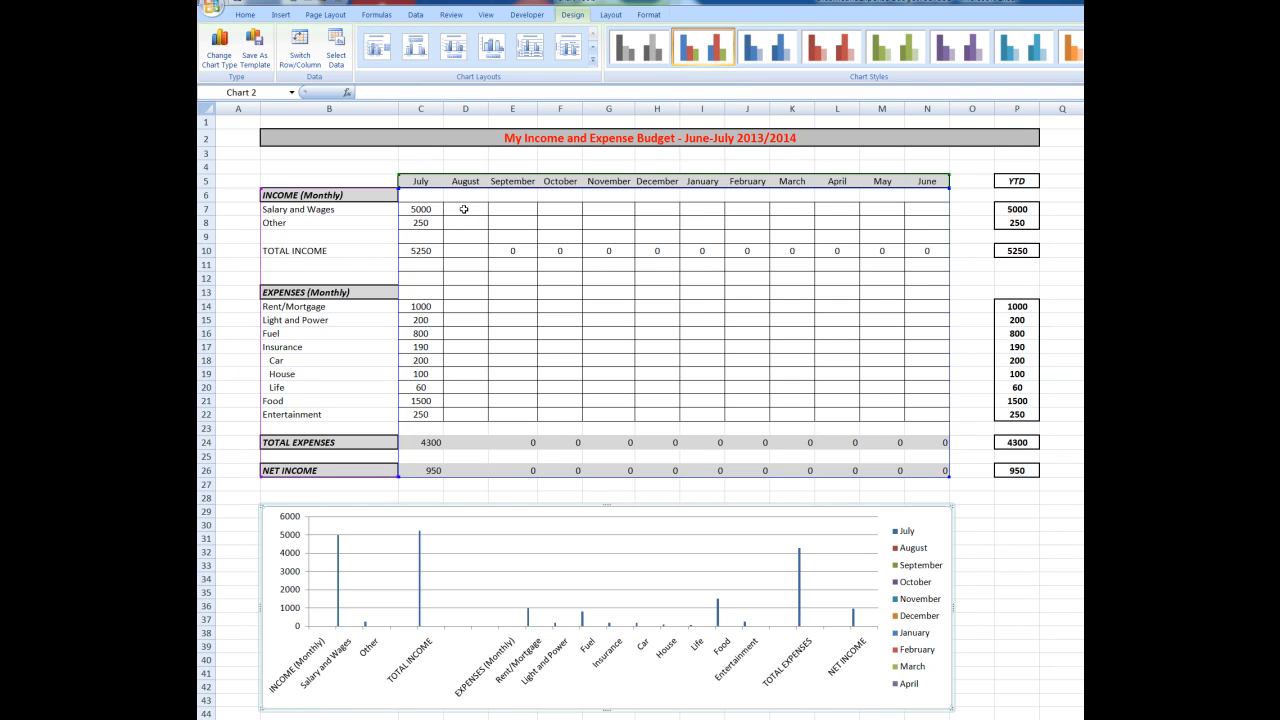
Copy July's TOTAL INCOME formula from C10 into the empty August cell D10
click(462, 250)
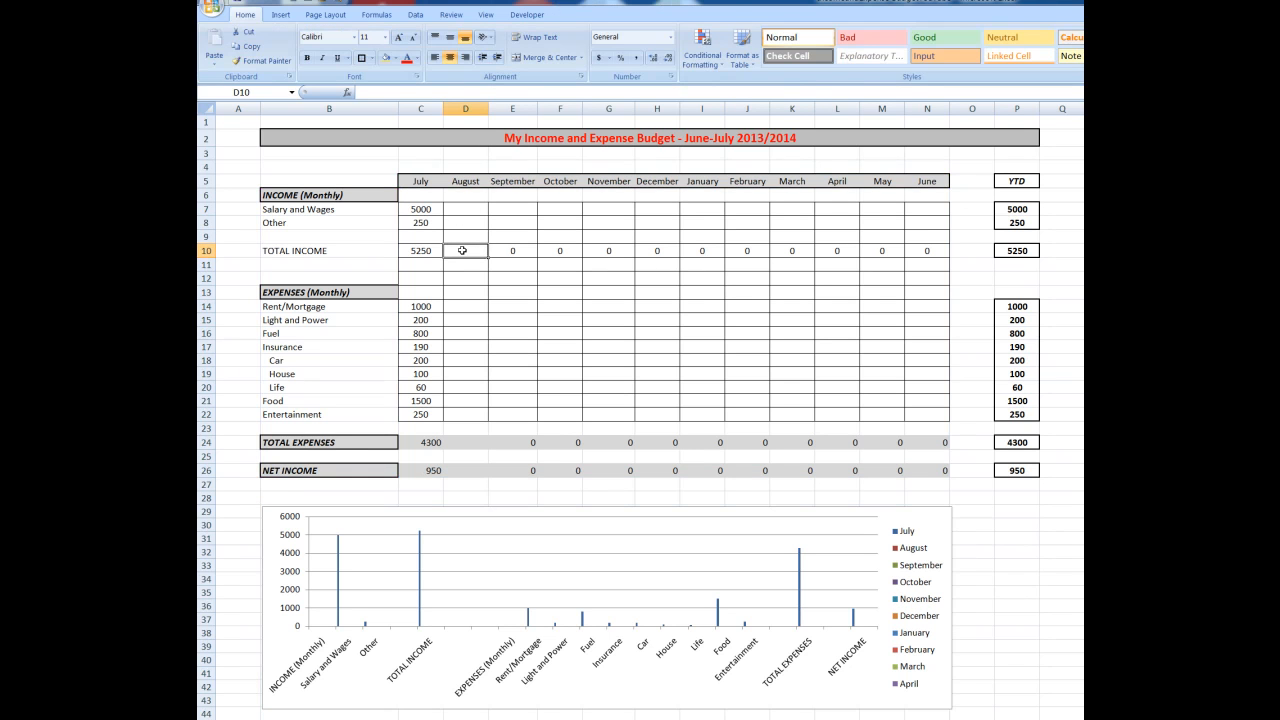
click(424, 251)
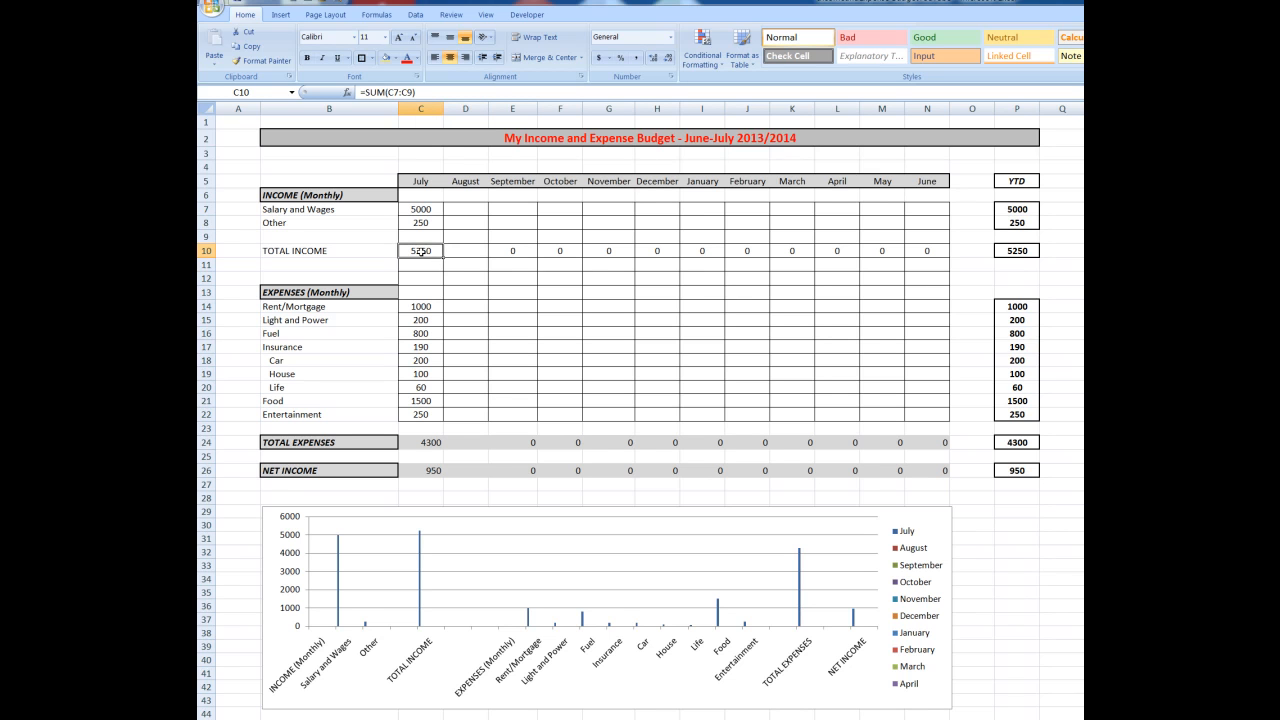
drag(459, 258, 486, 258)
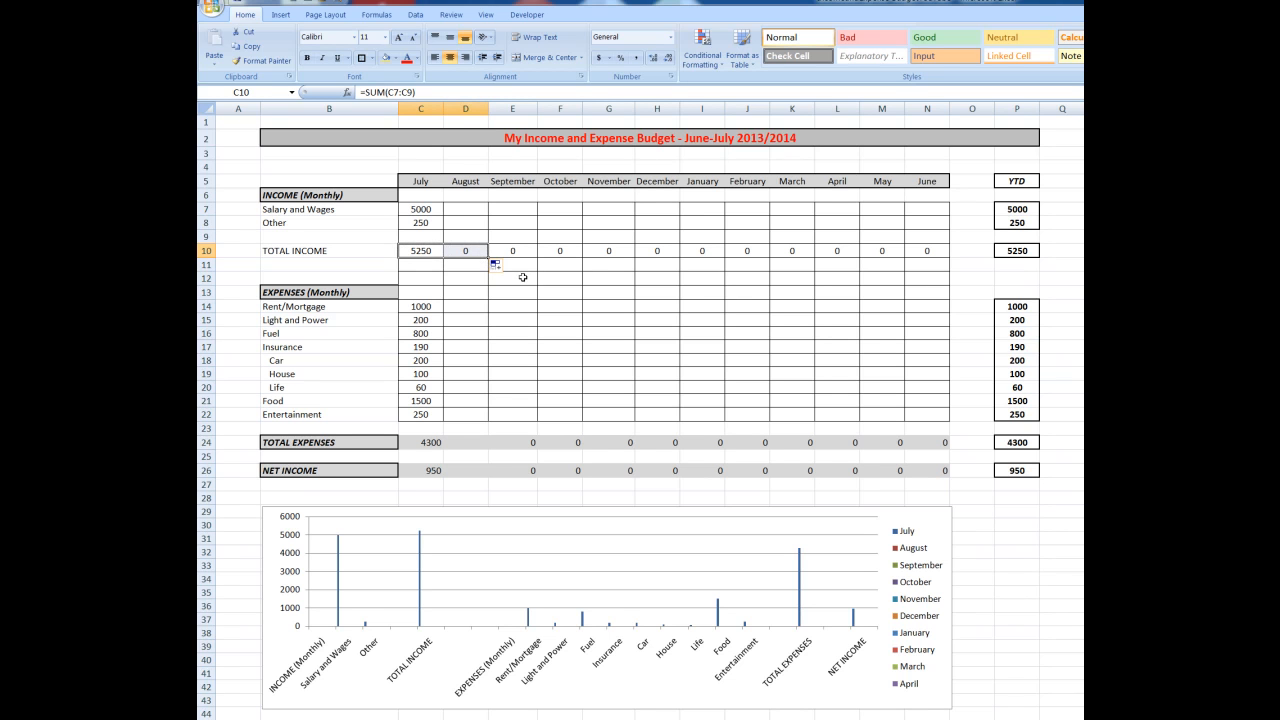
Enter the August income figures: 6000 for Salary and Wages and 210 for Other
click(468, 210)
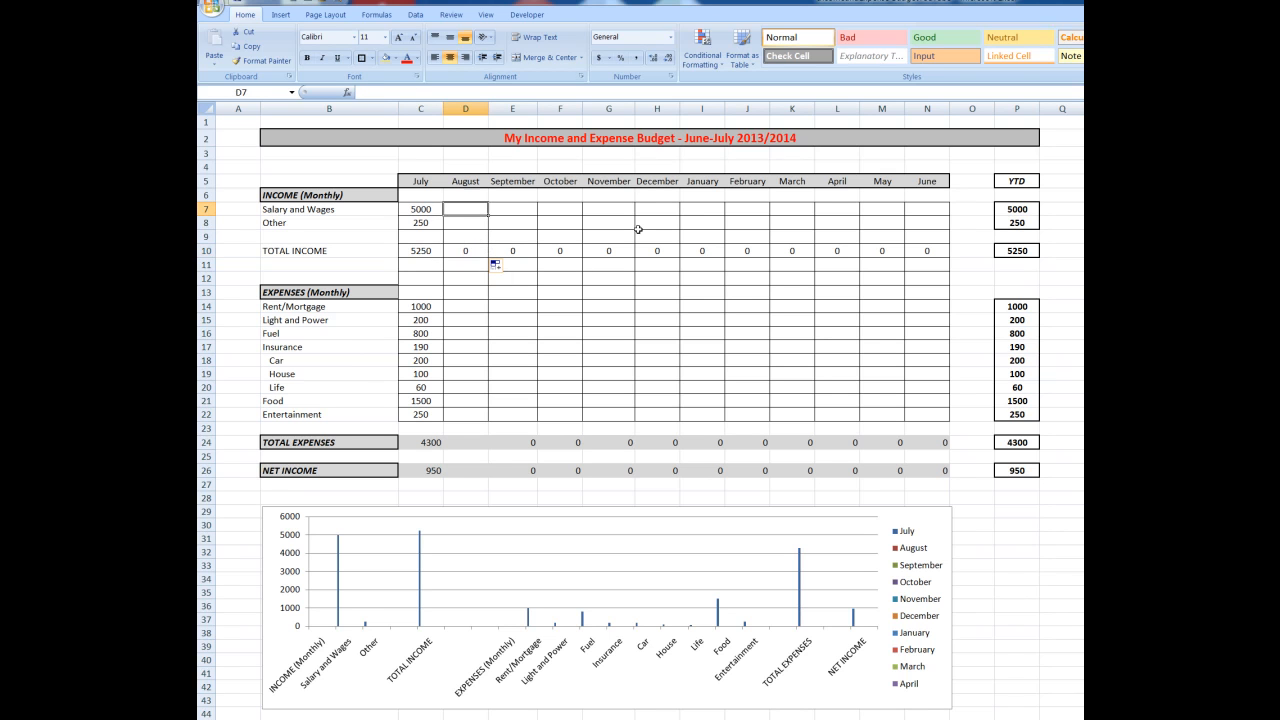
text(6000)
key(Return)
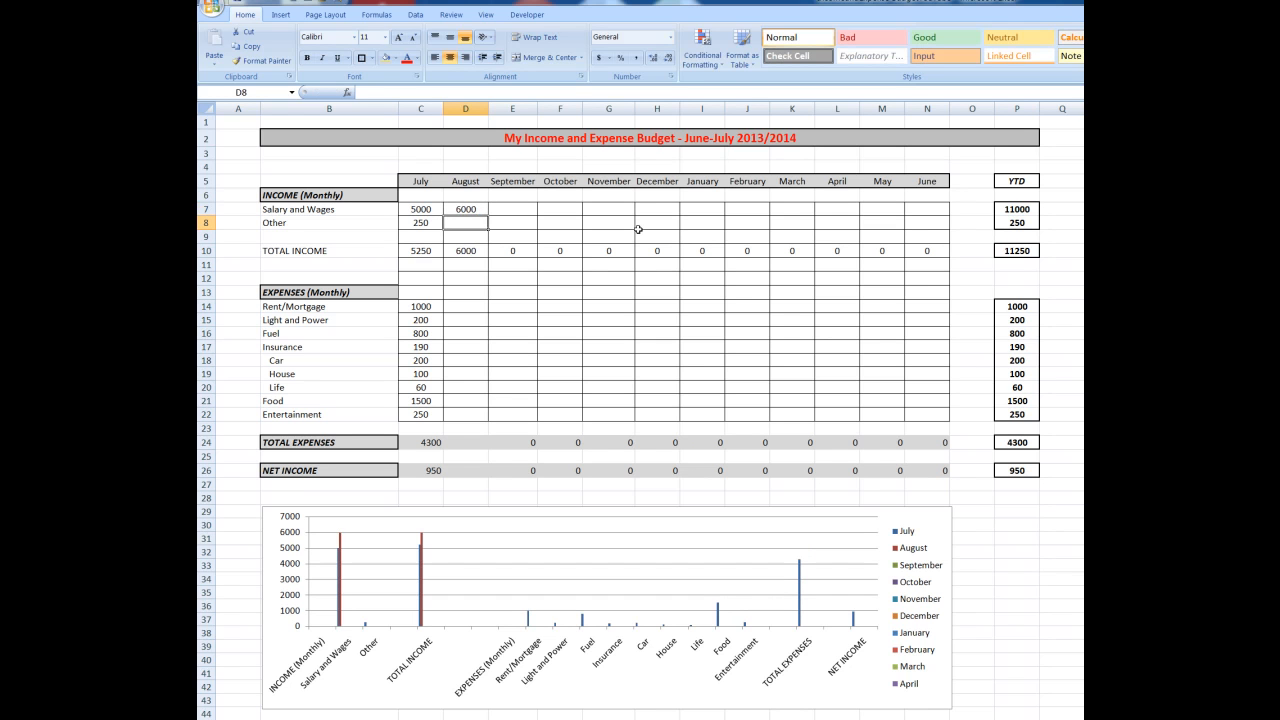
text(210)
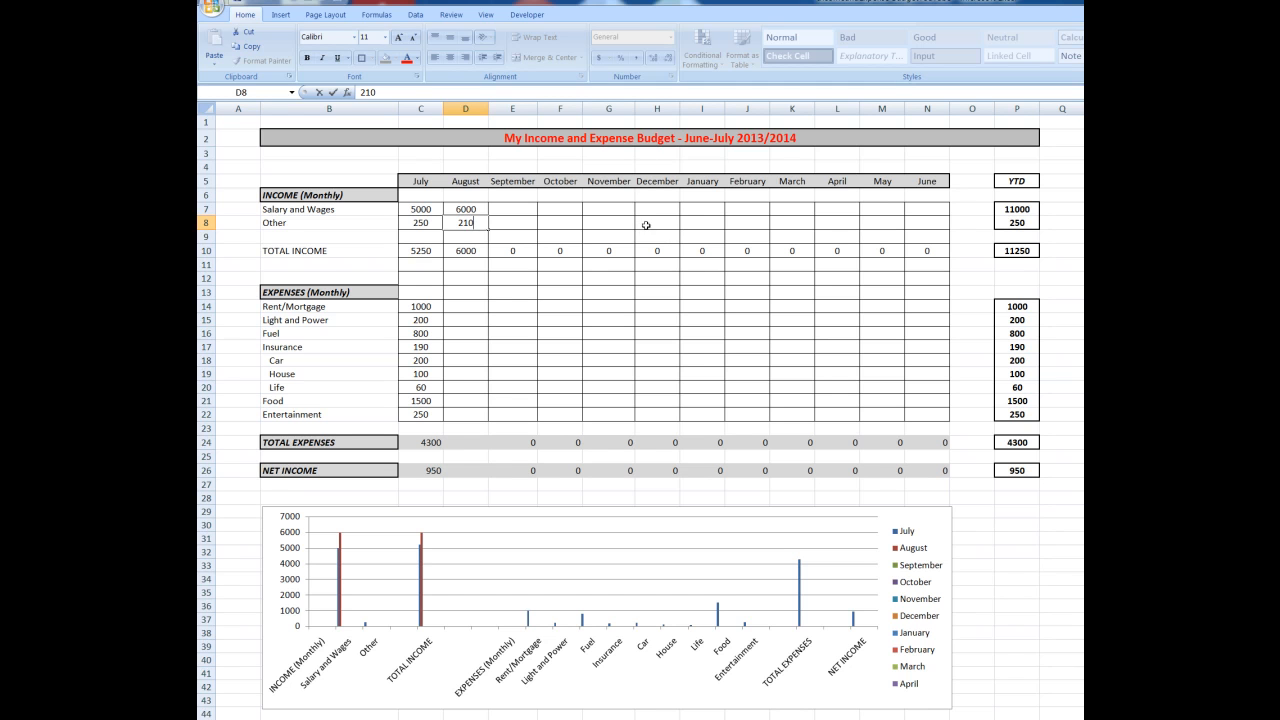
Enter the August expenses for Rent/Mortgage as 1000, Light and Power as 240 and Fuel as 850
click(457, 310)
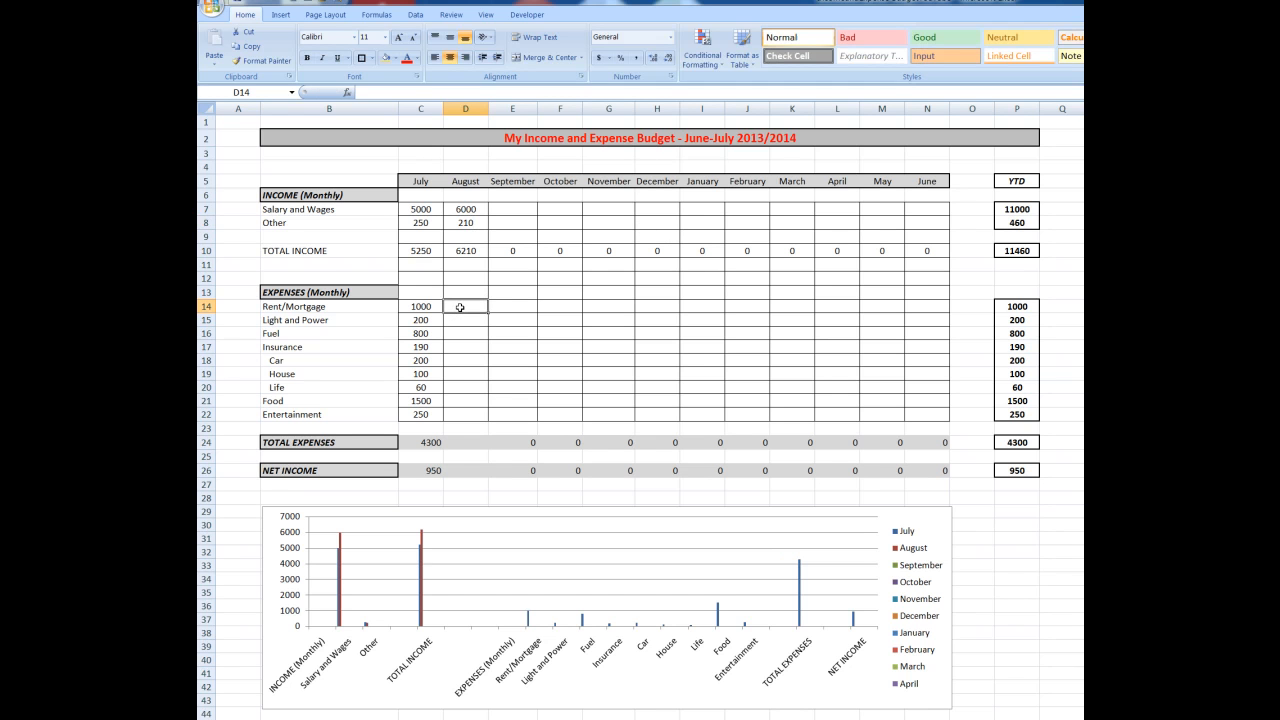
text(1000)
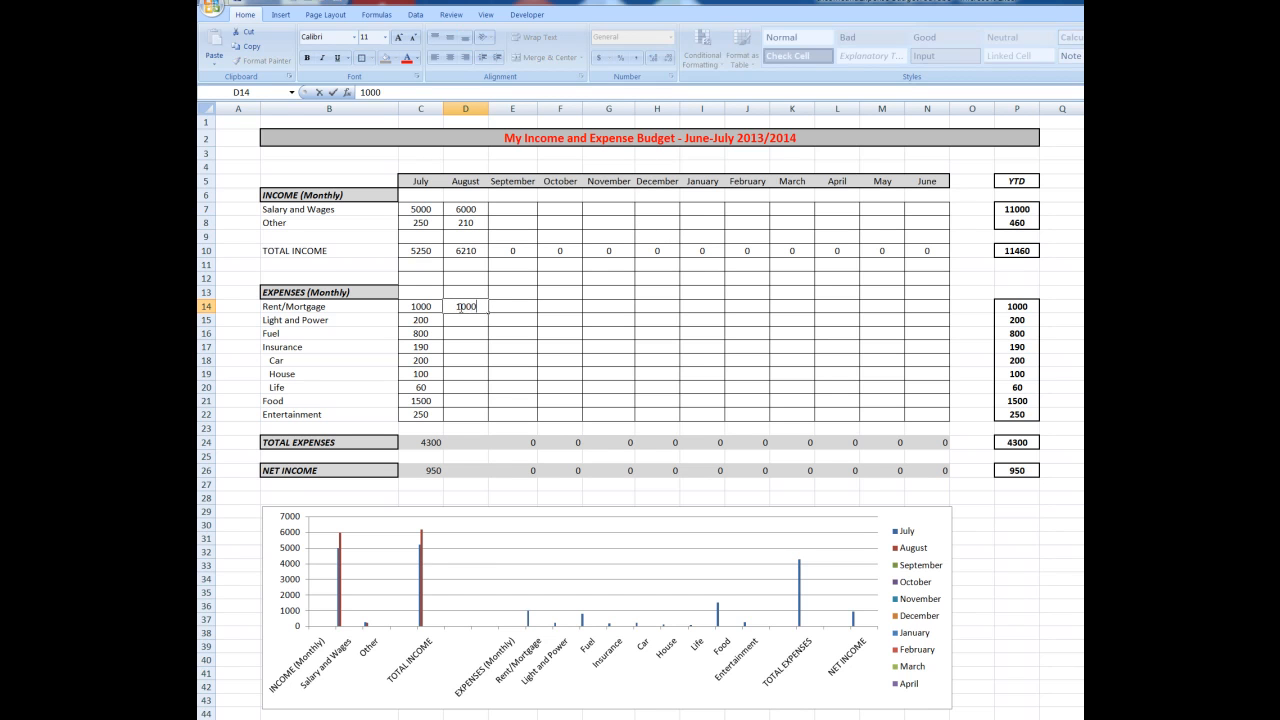
click(459, 319)
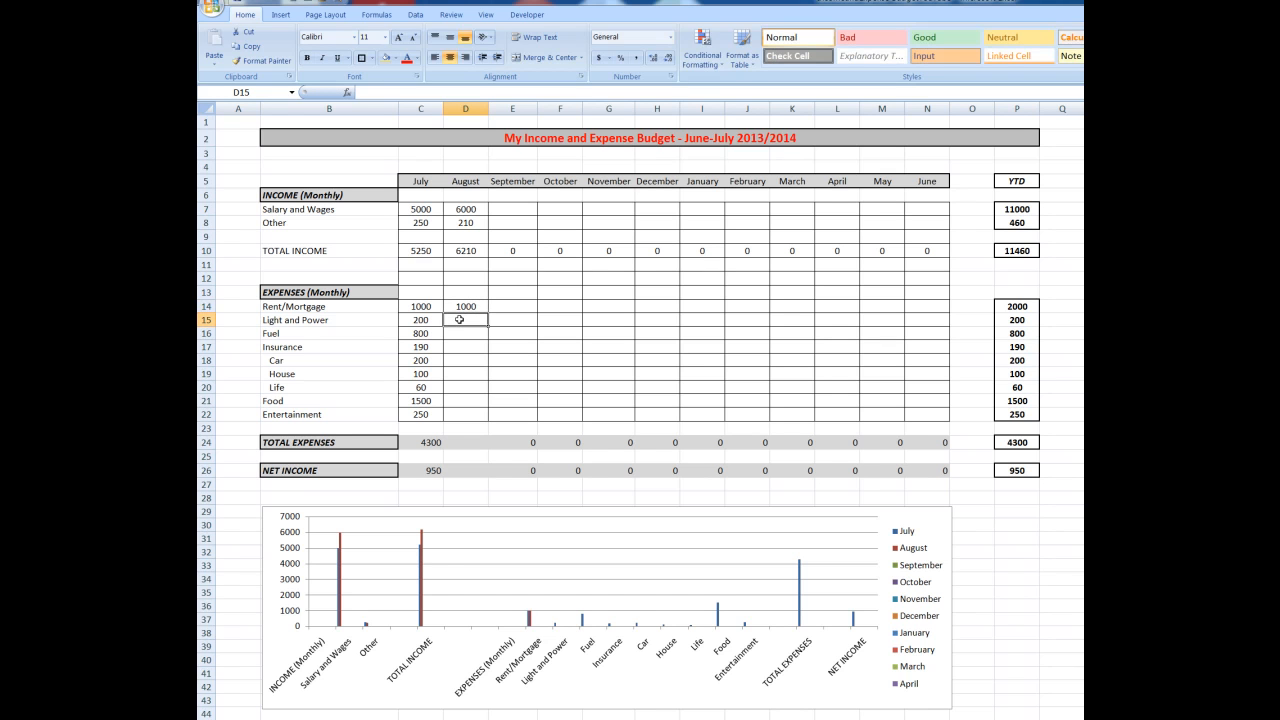
text(240)
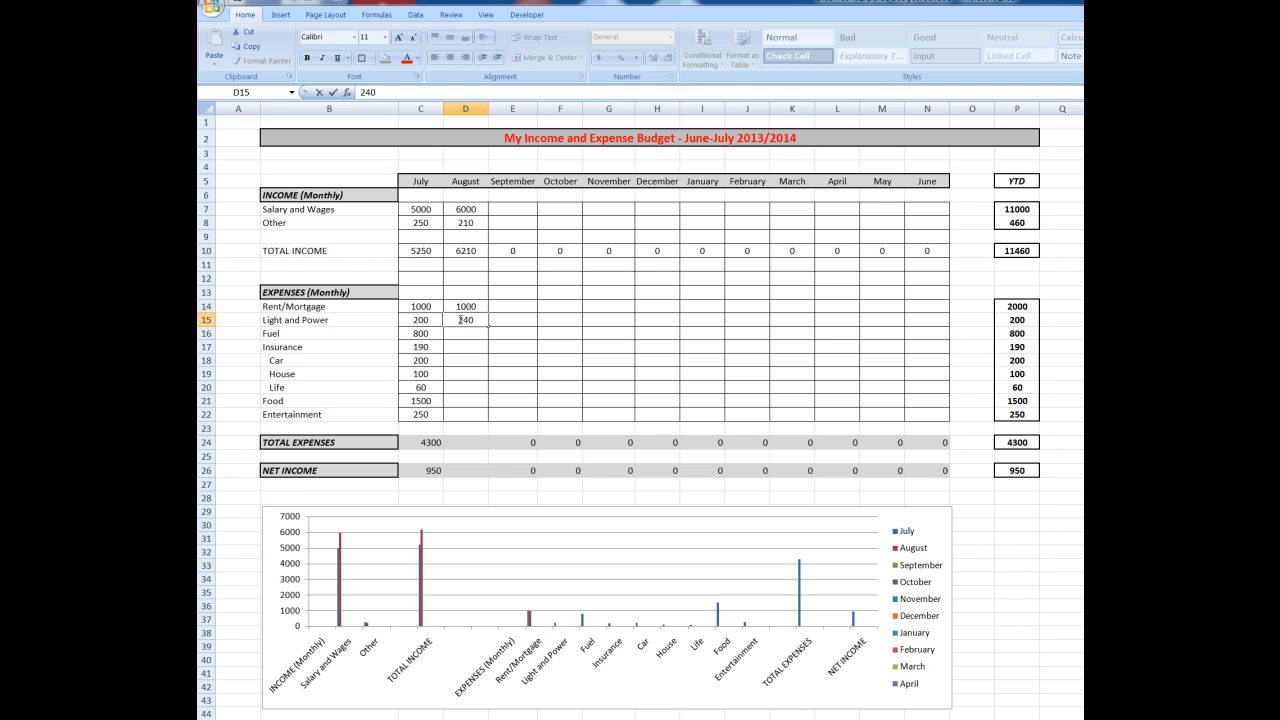
key(Return)
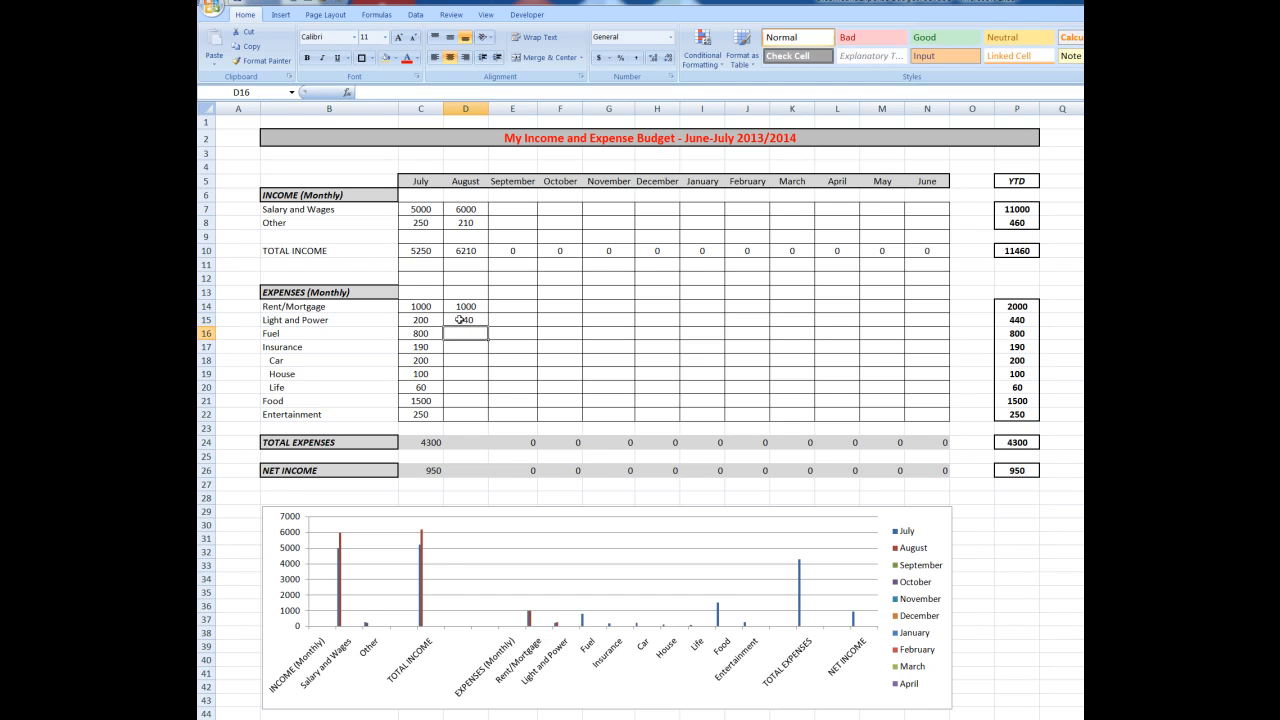
text(850)
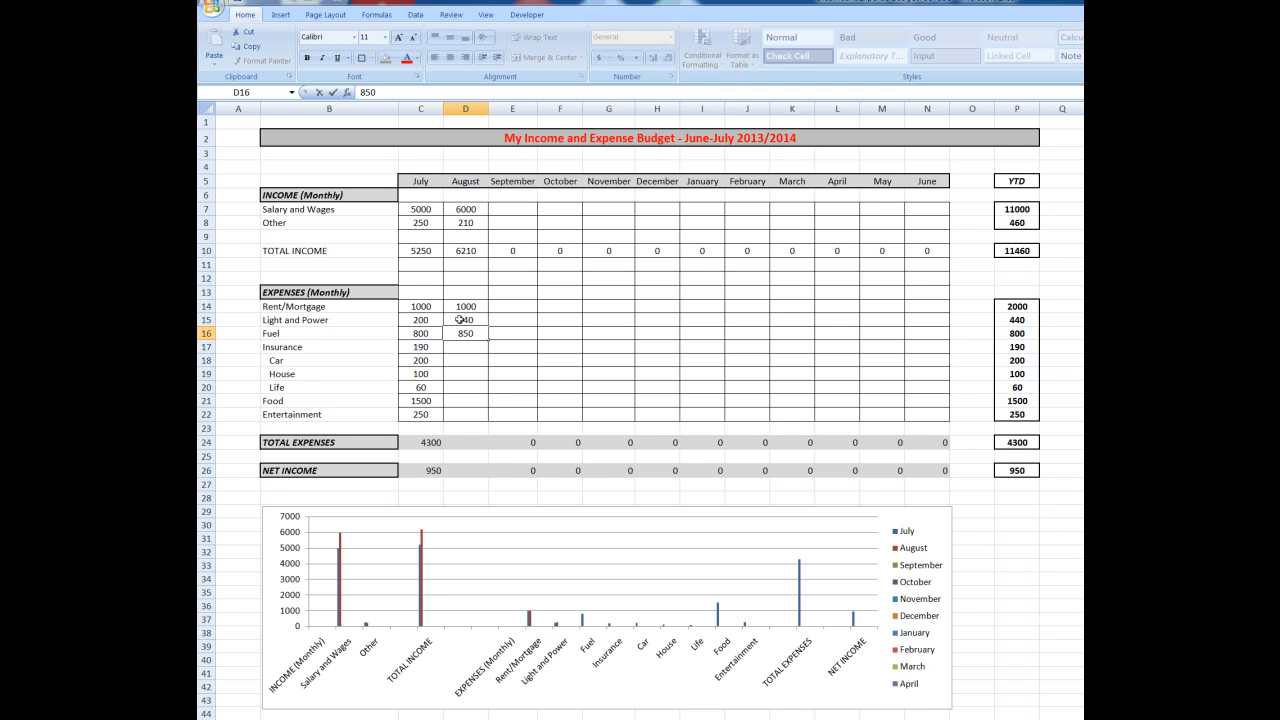
key(Return)
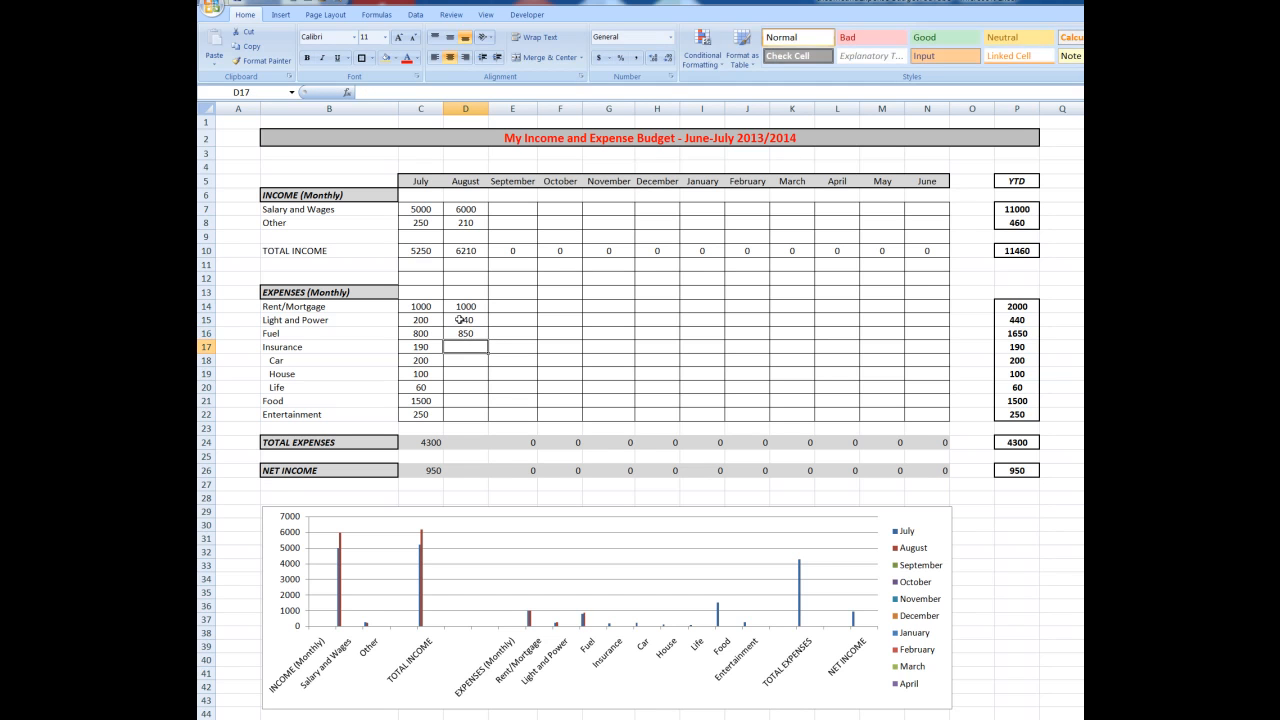
Enter the August amounts for Insurance as 190, Car as 200 and House as 100
text(190)
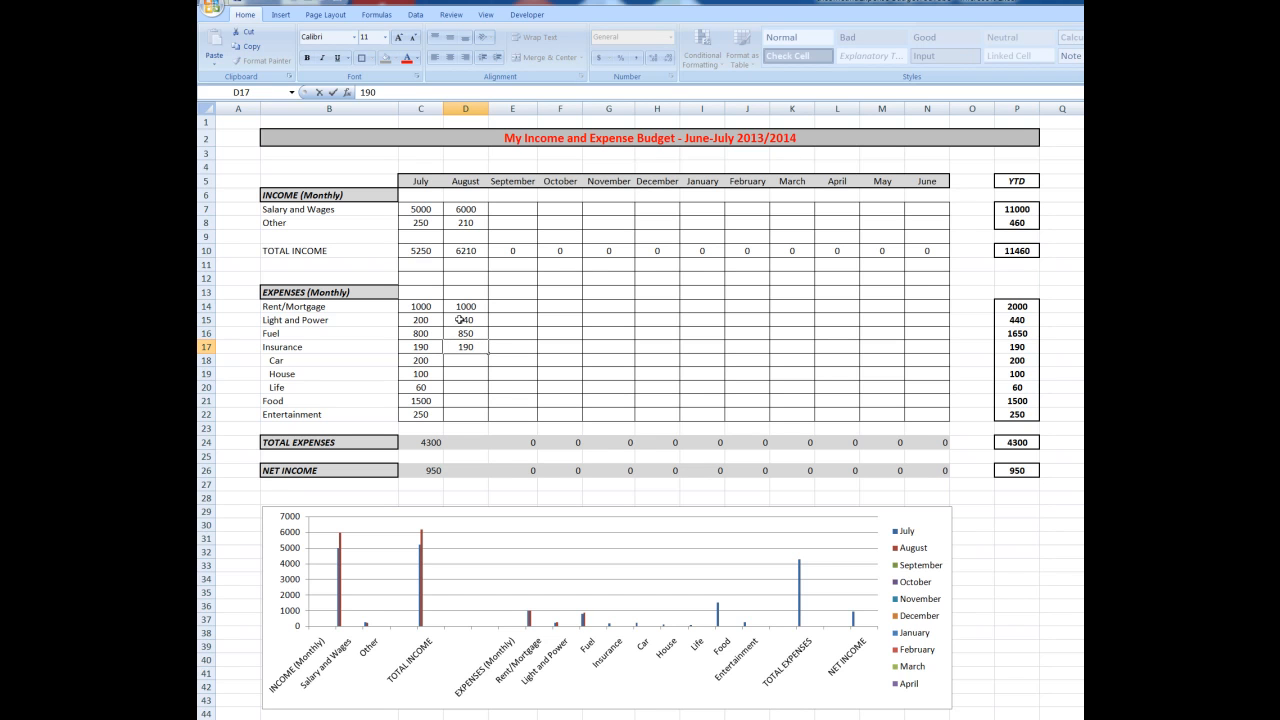
key(Return)
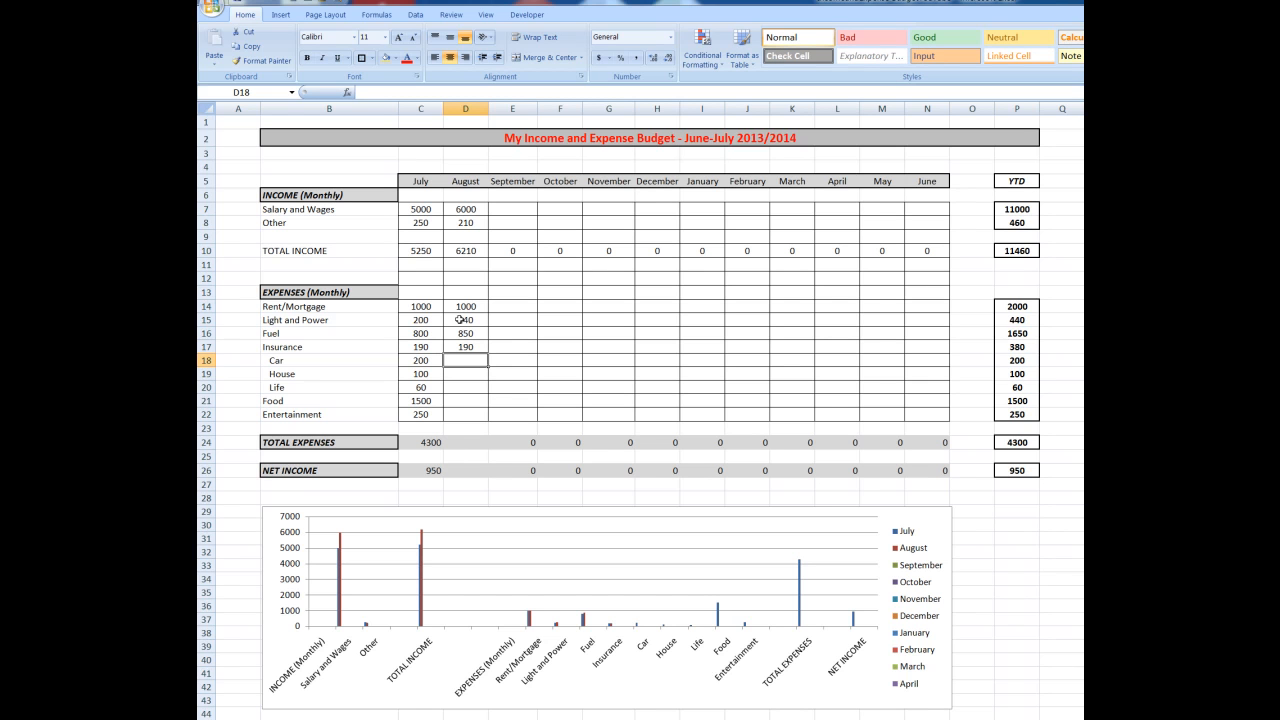
text(200)
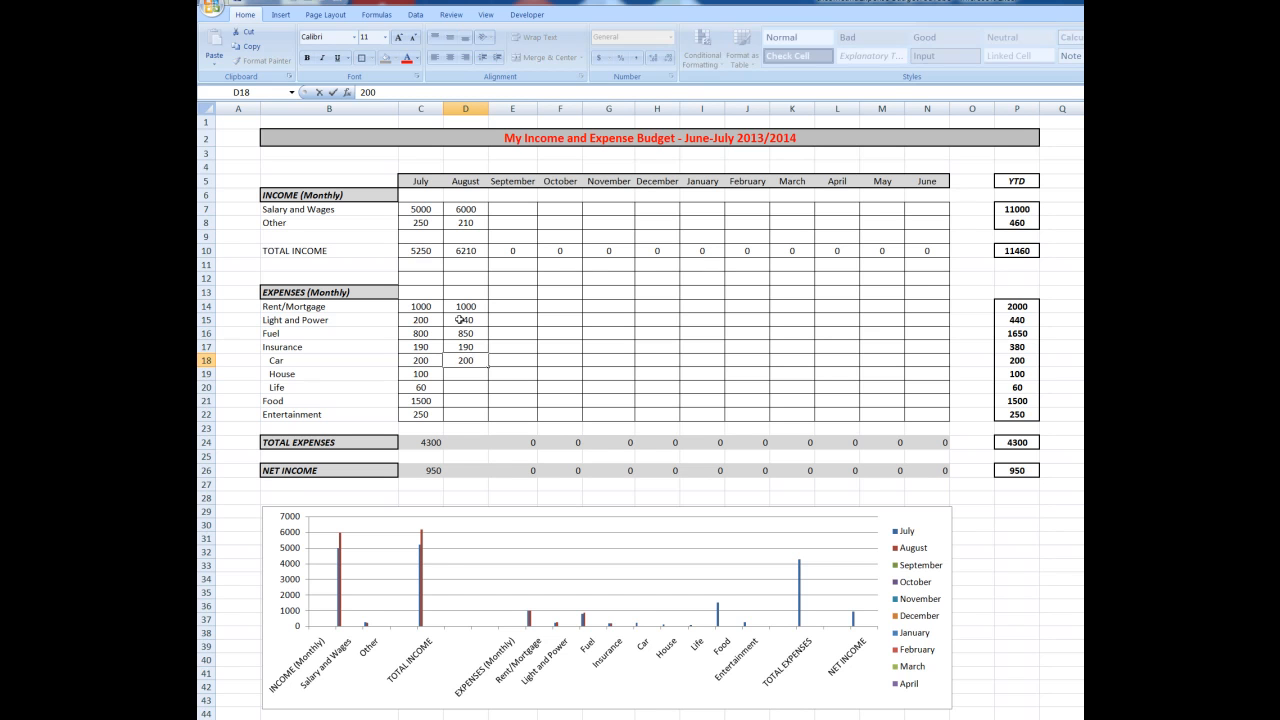
key(Return)
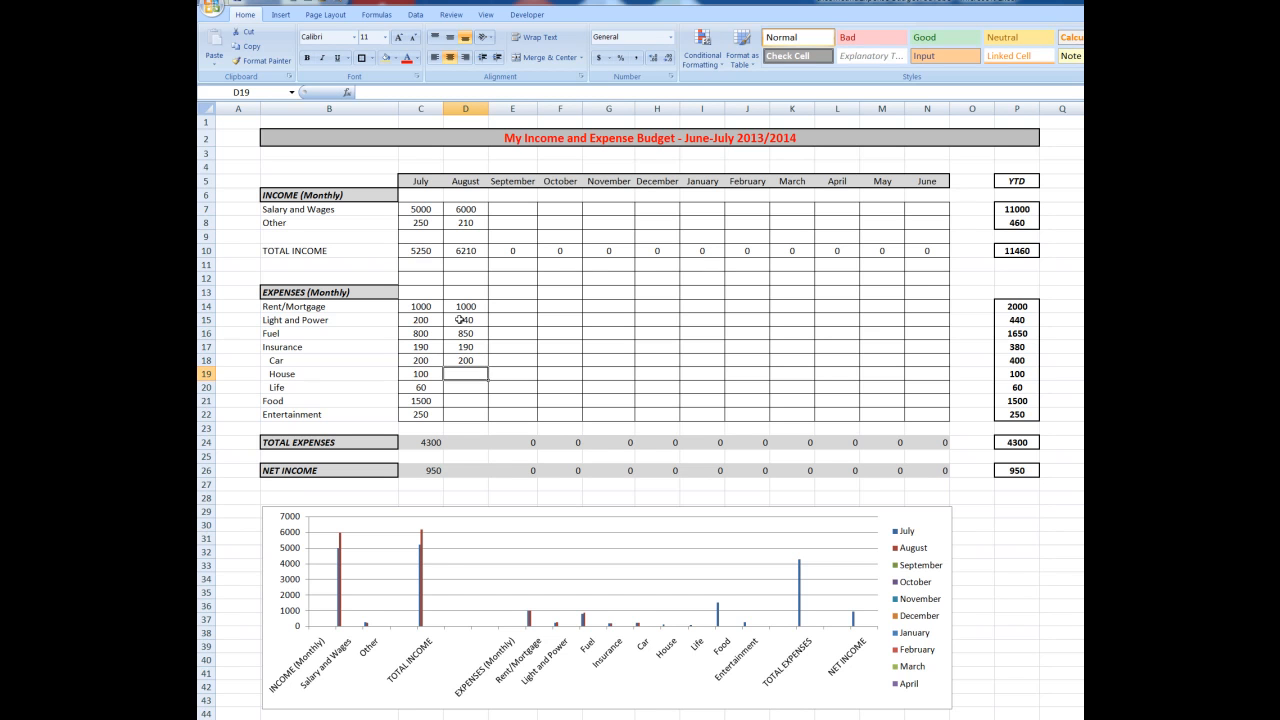
text(100)
key(Return)
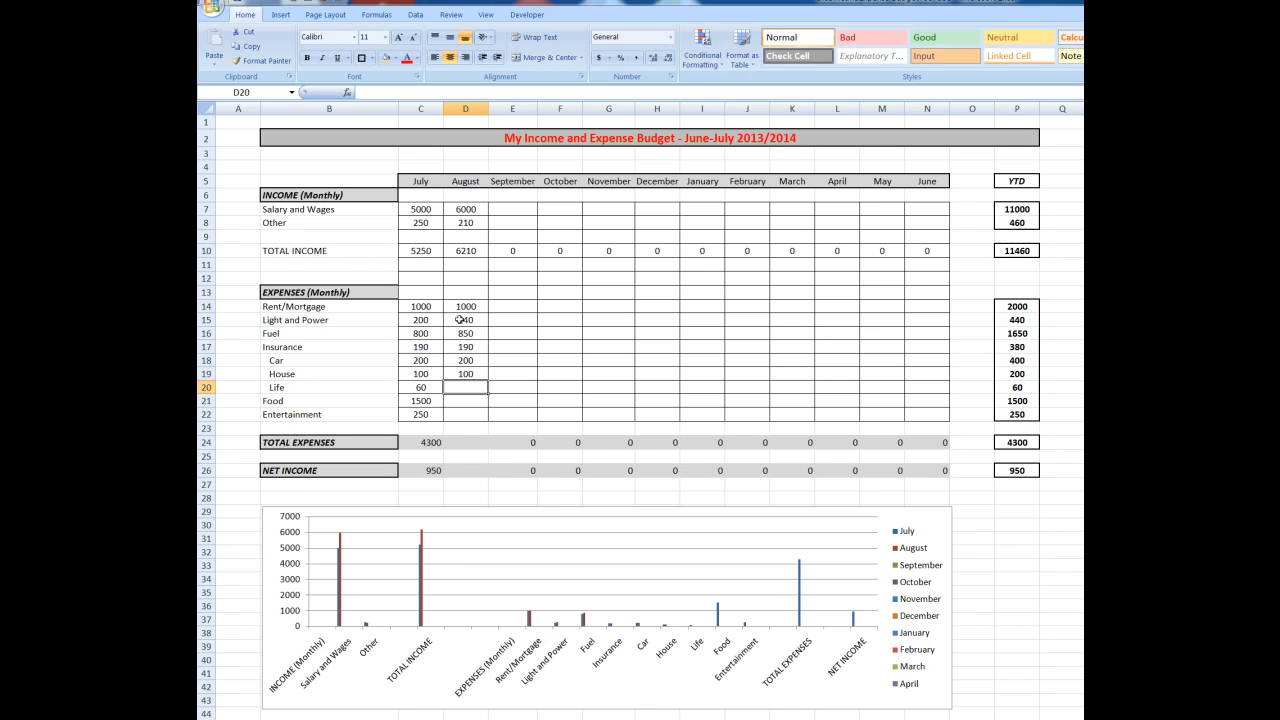
Enter the remaining August expenses: 60 for Life, 1650 for Food and 200 for Entertainment
text(60)
key(Return)
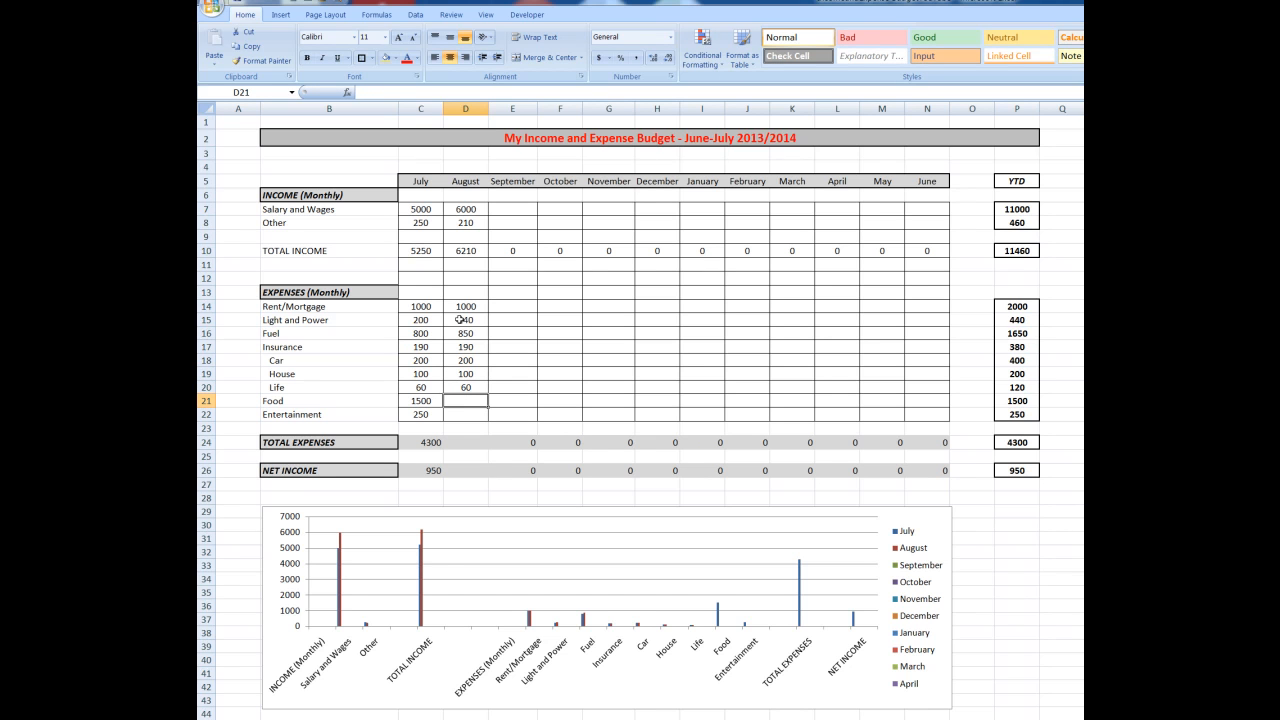
text(1650)
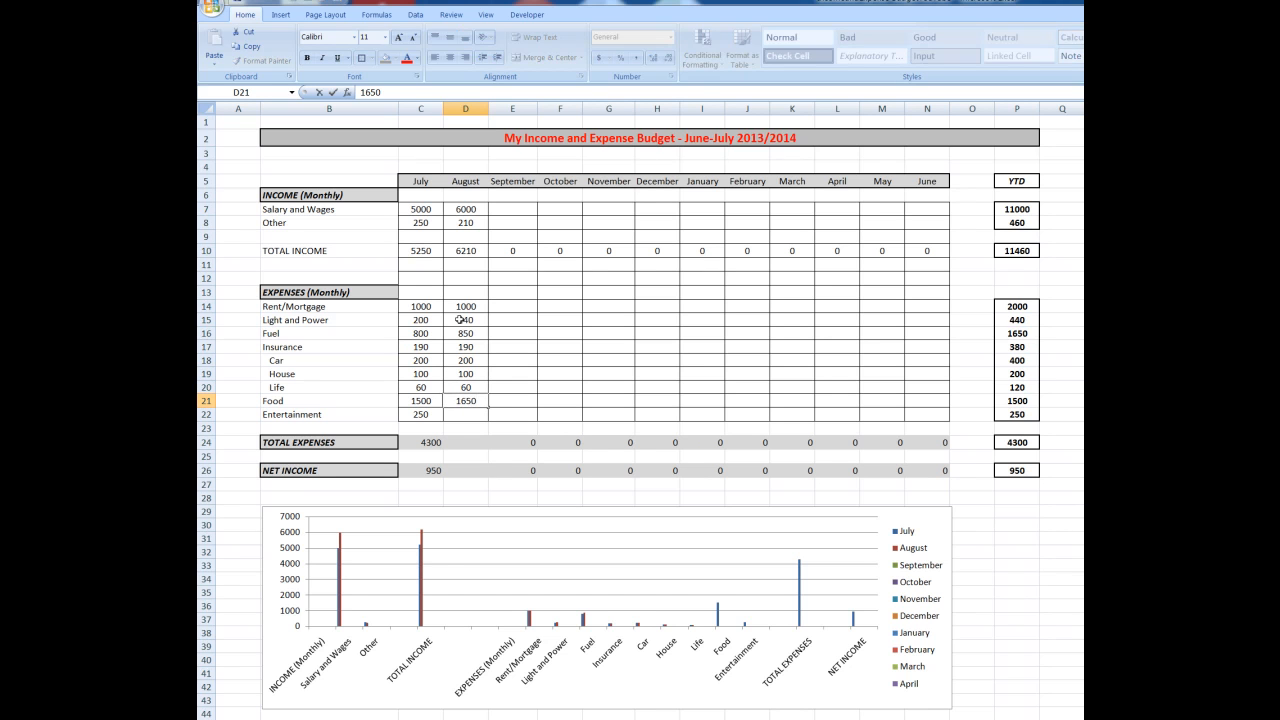
key(Return)
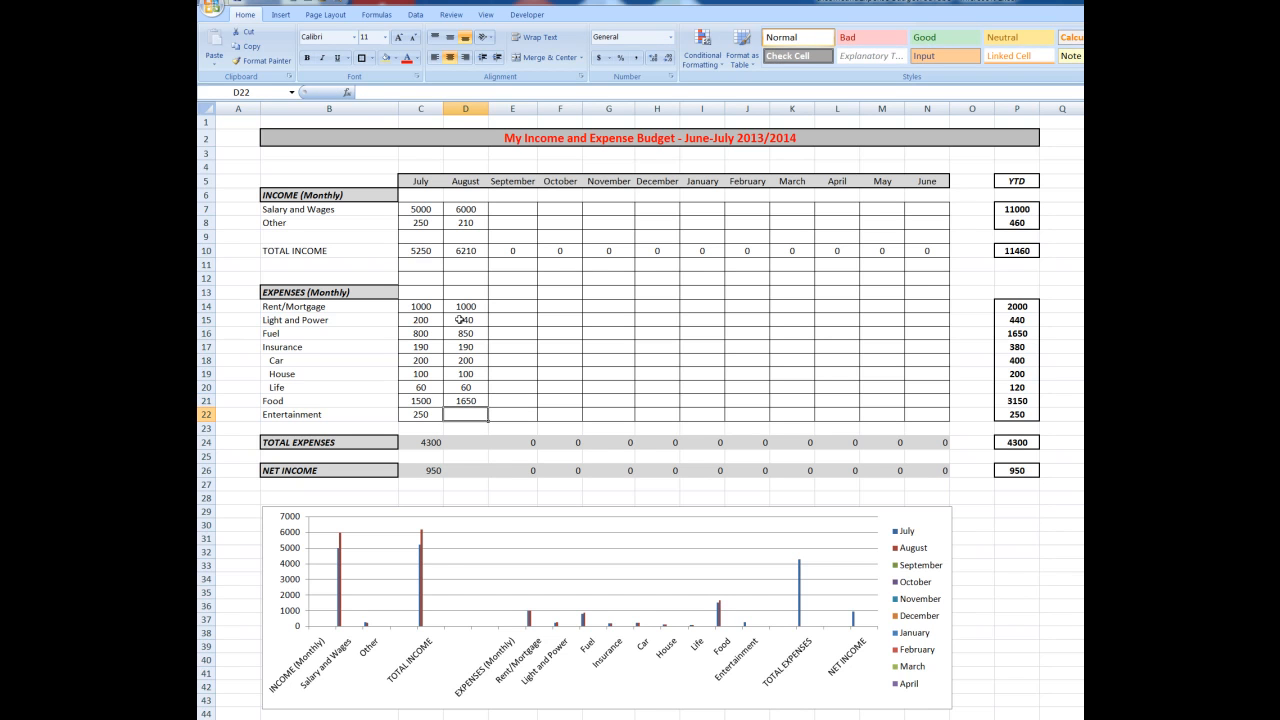
text(200)
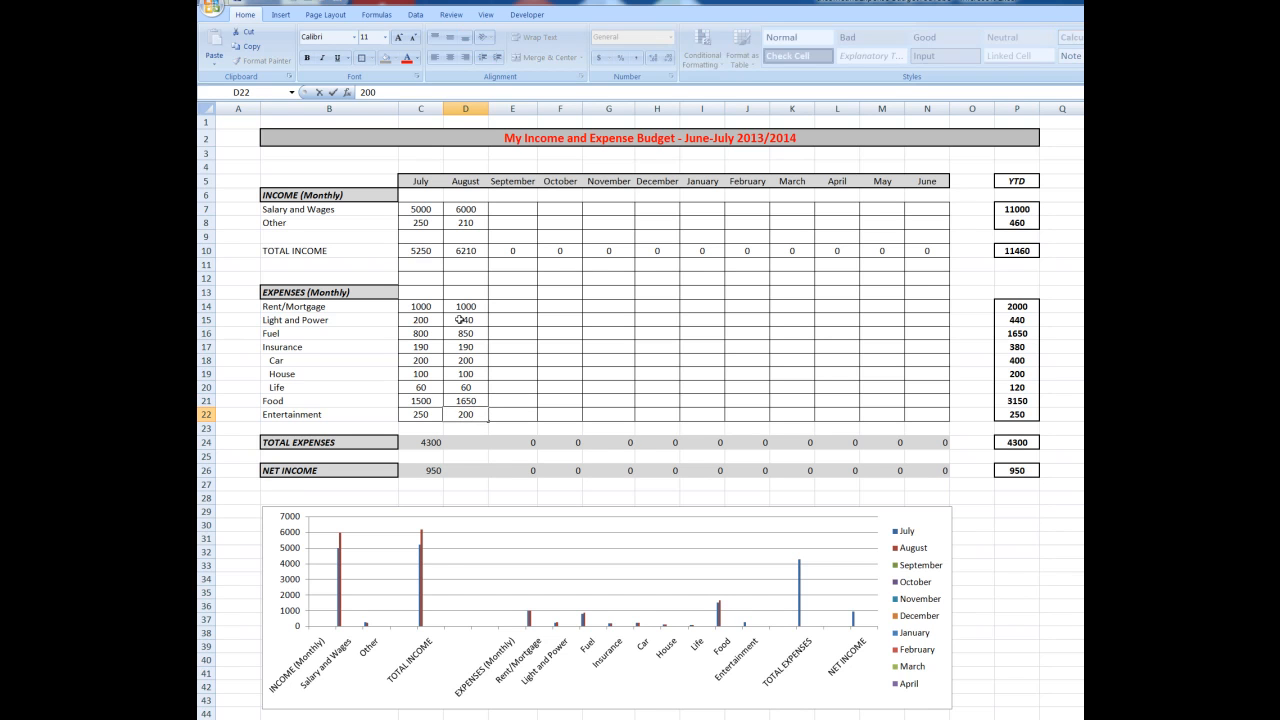
key(Return)
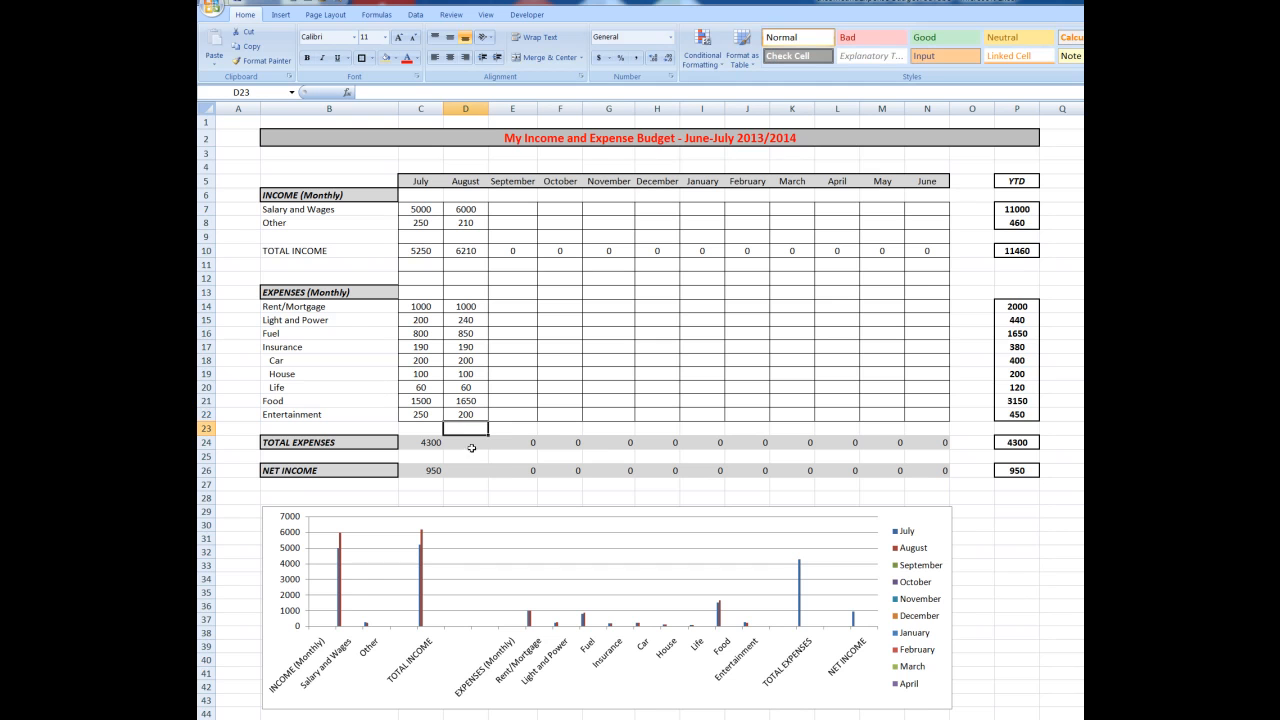
Copy July's TOTAL EXPENSES and NET INCOME formulas from C24 and C26 into the August cells D24 and D26
click(420, 444)
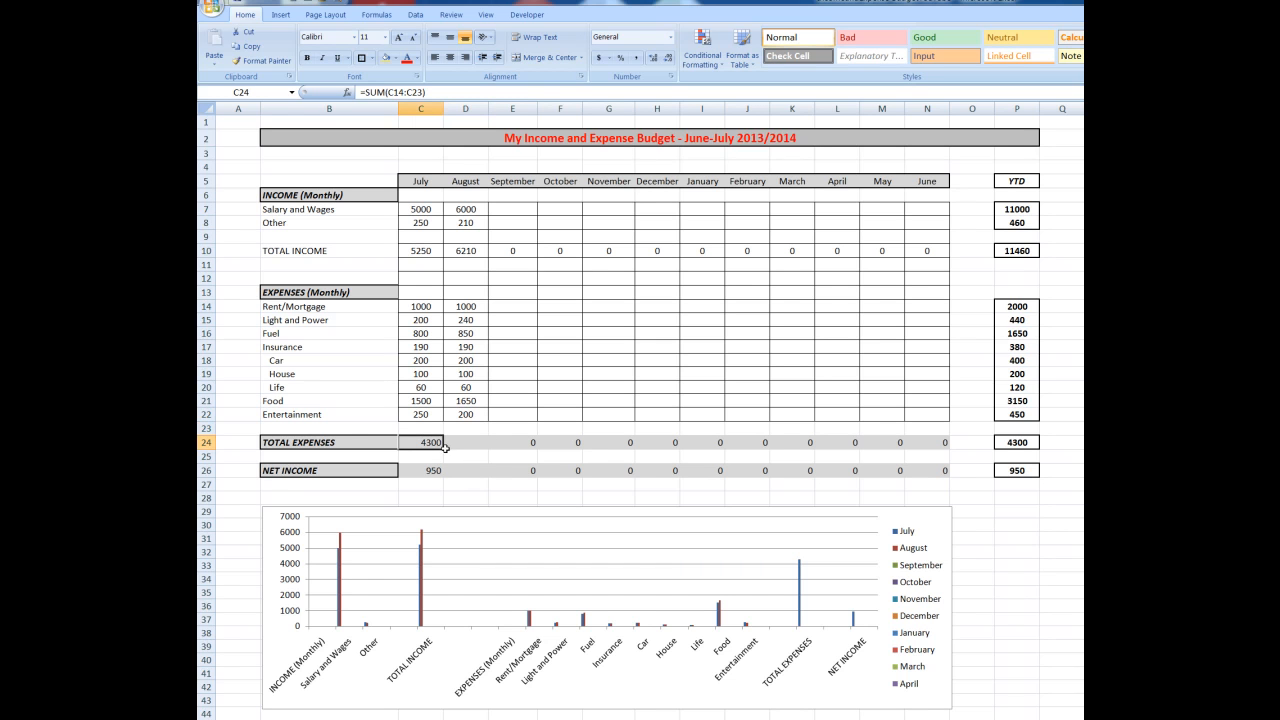
drag(468, 449, 484, 449)
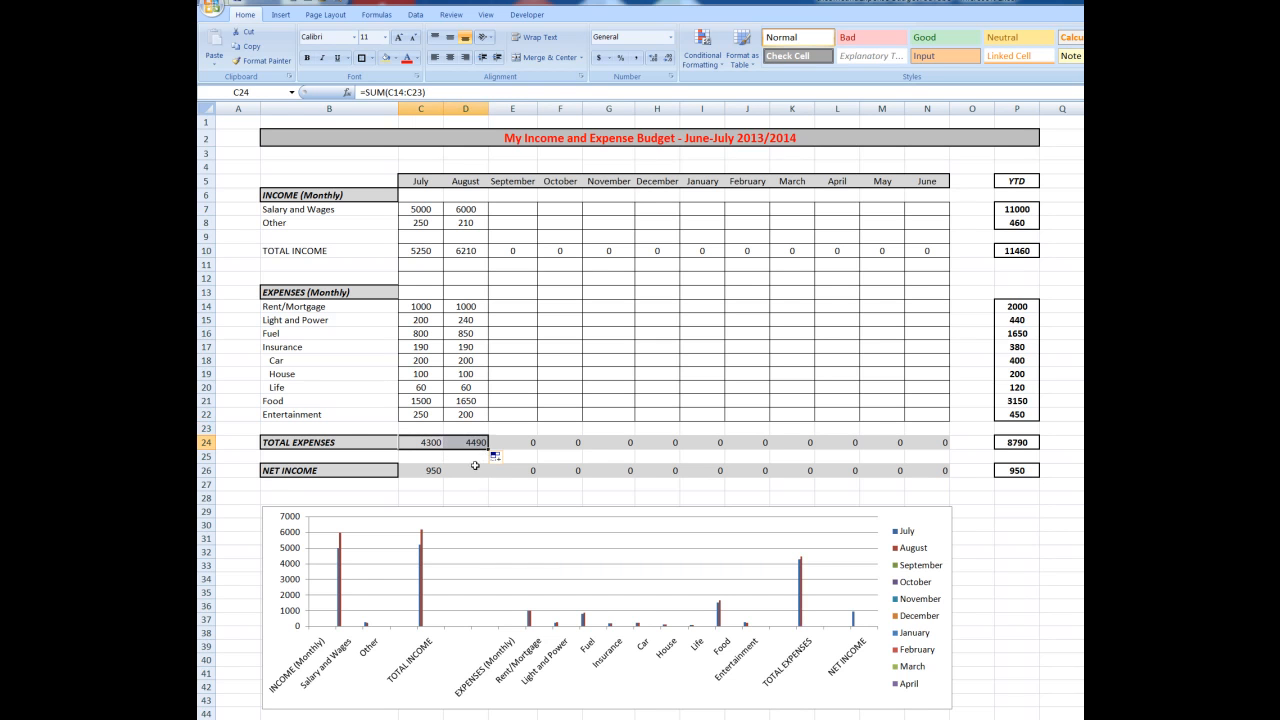
click(422, 471)
drag(445, 476, 480, 478)
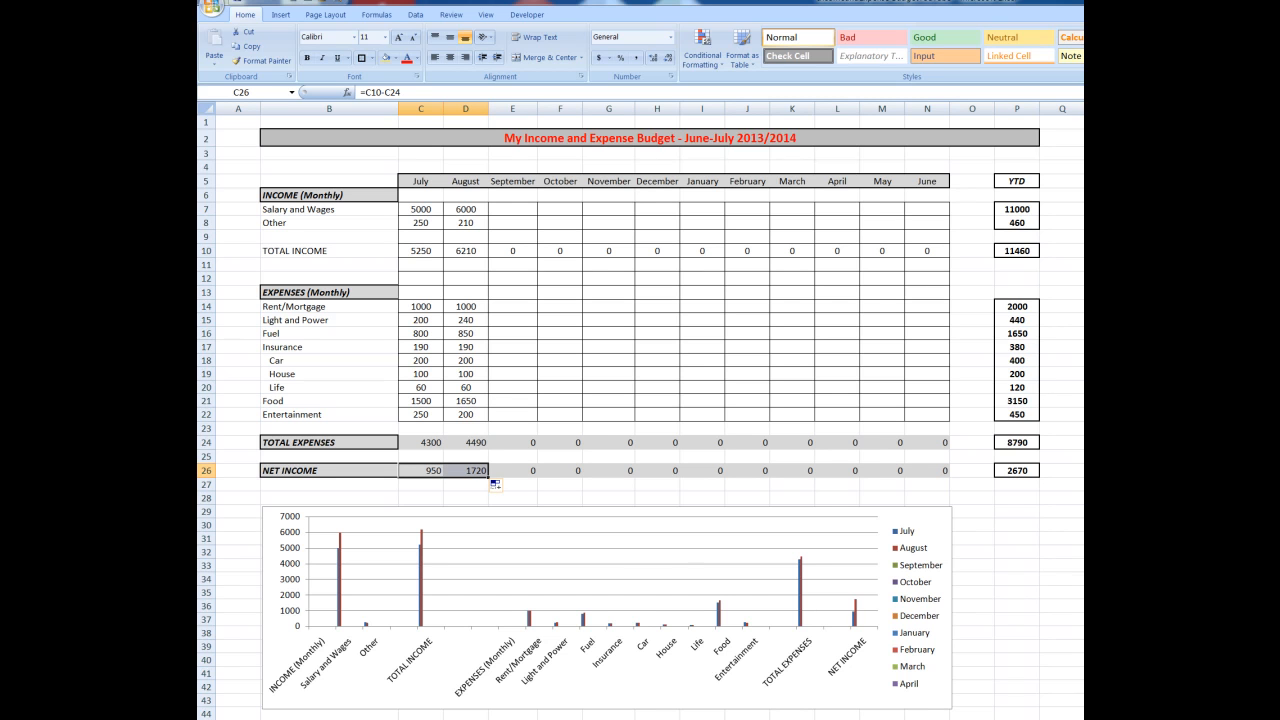
Fill the YTD heading and all the bordered YTD figures in column P with a dark grey
click(1015, 181)
key(ctrl+b)
key(ctrl+i)
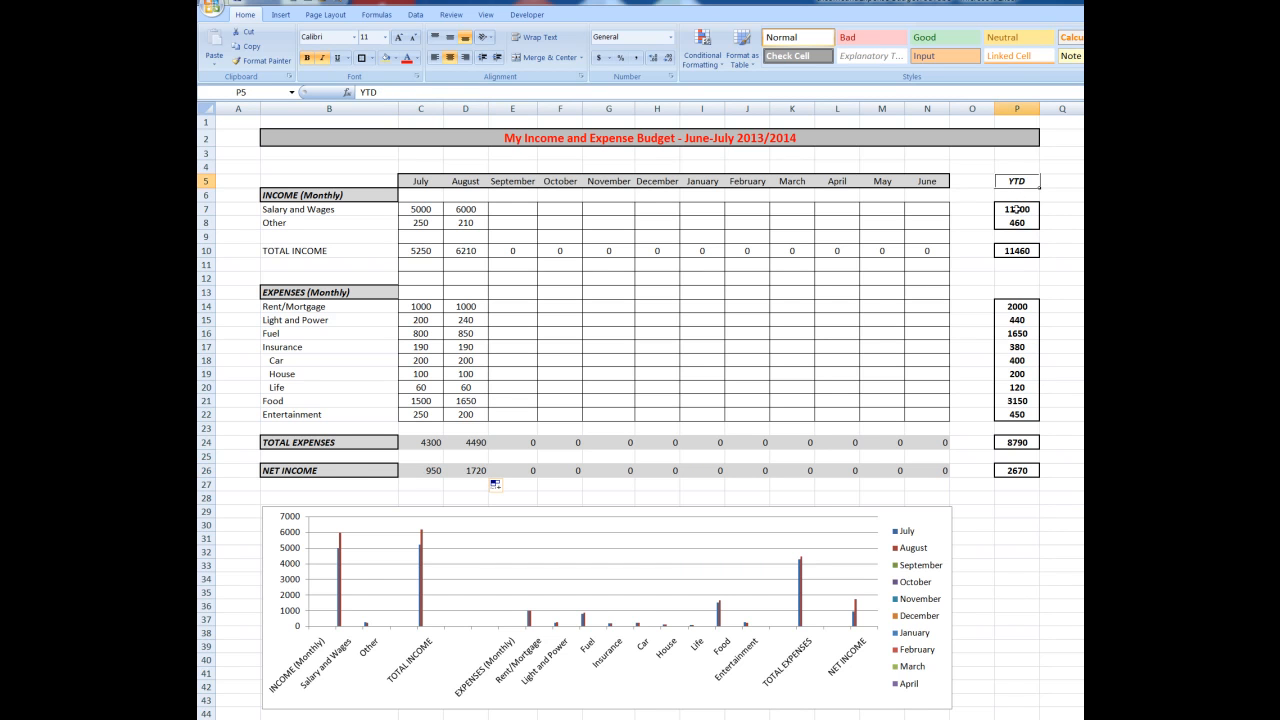
drag(1015, 209, 1015, 223)
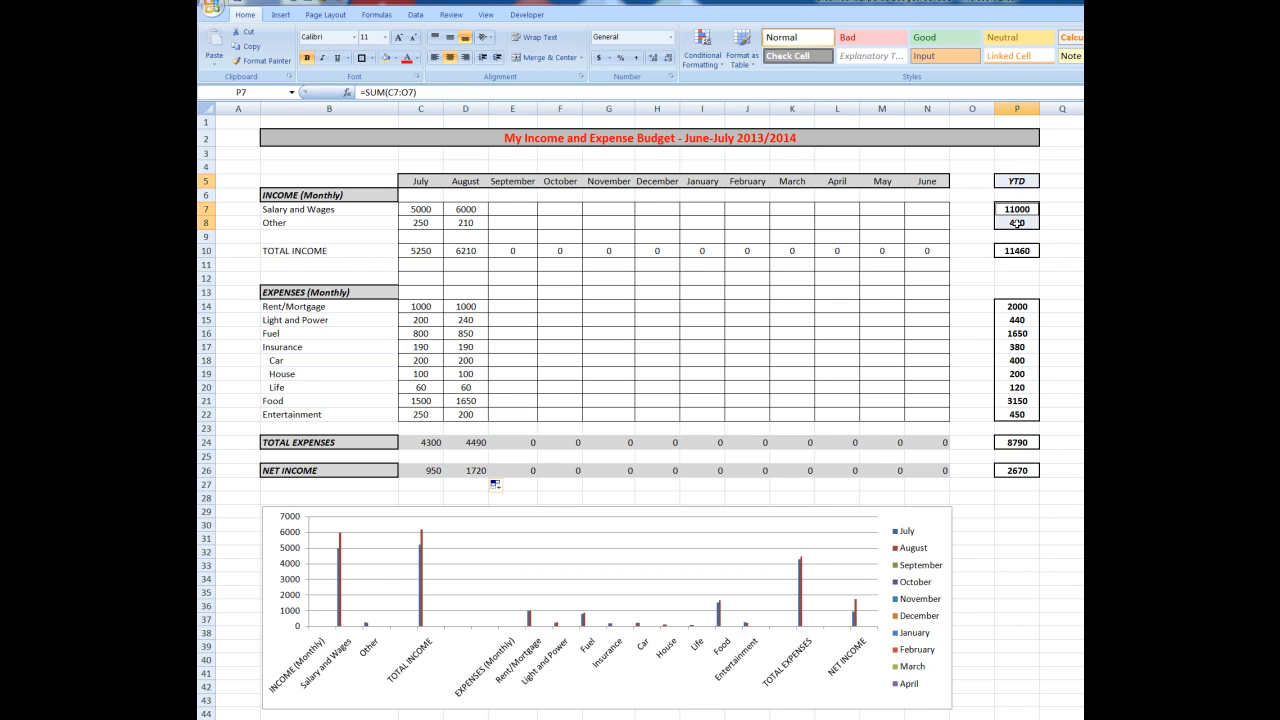
ctrl+click(1017, 251)
mouse_move(1015, 306)
mouse_down()
mouse_move(1015, 430)
mouse_move(1015, 418)
mouse_up()
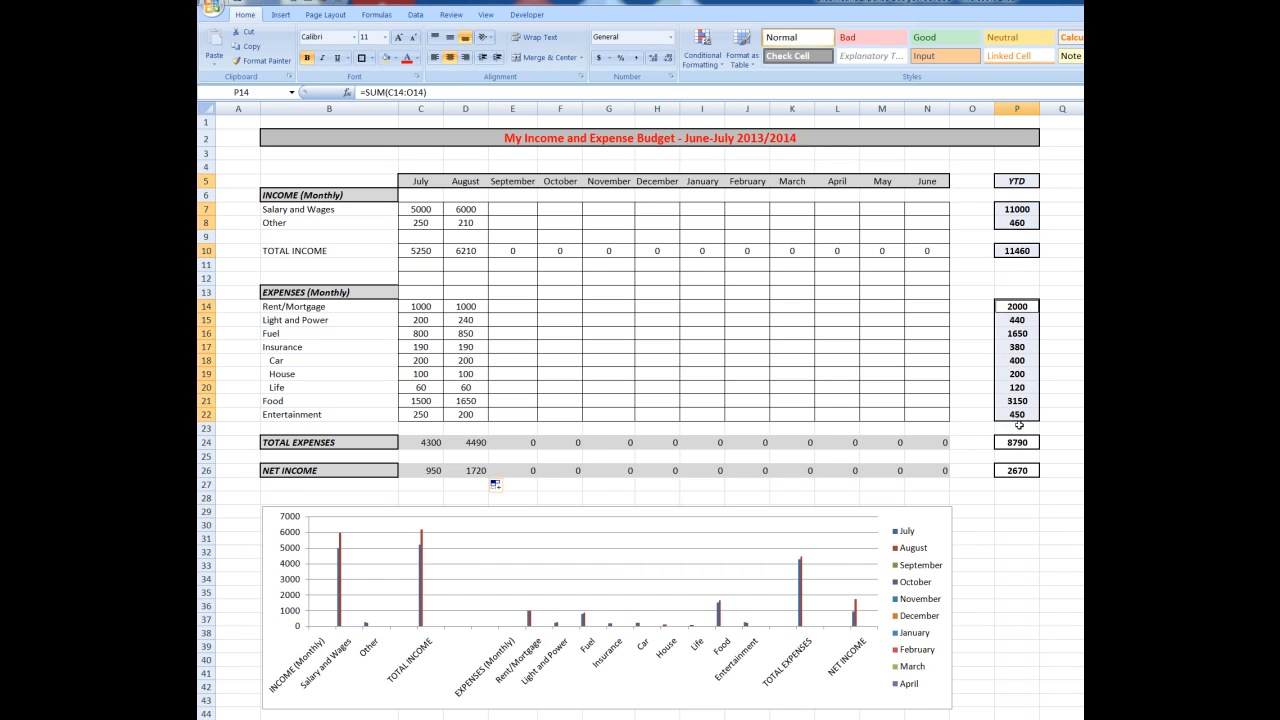
click(1015, 443)
ctrl+click(1016, 471)
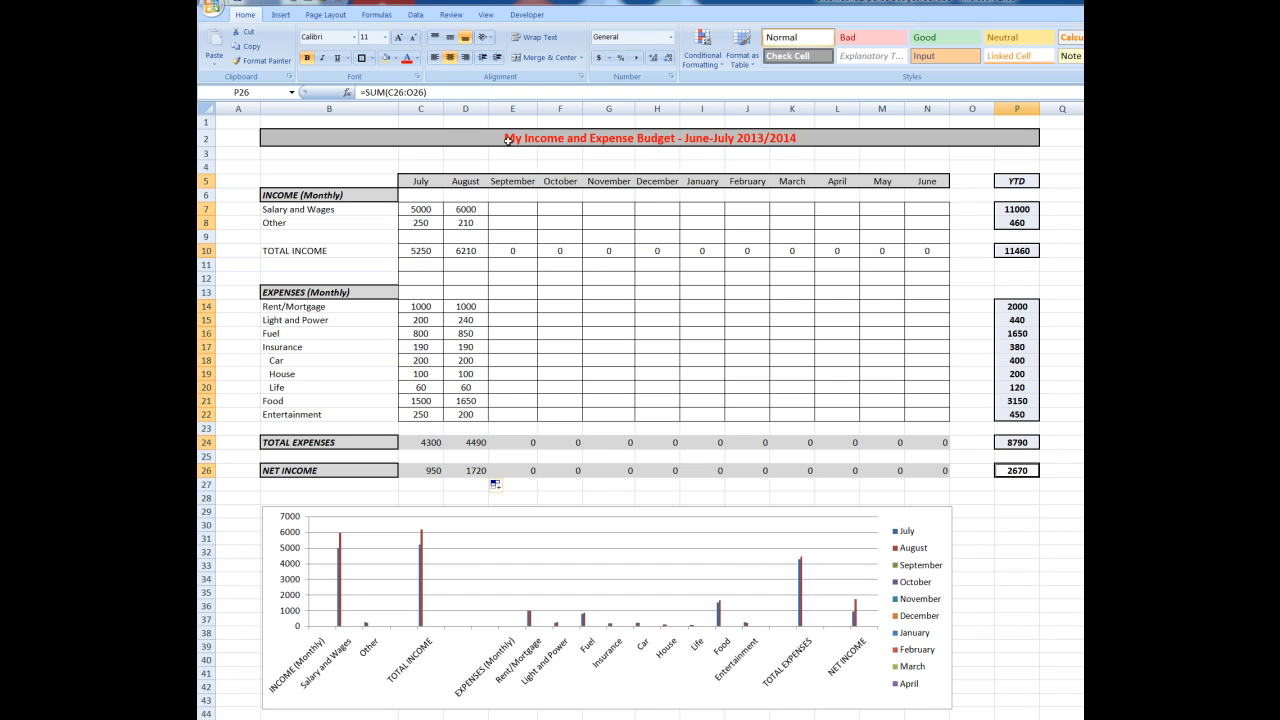
click(396, 59)
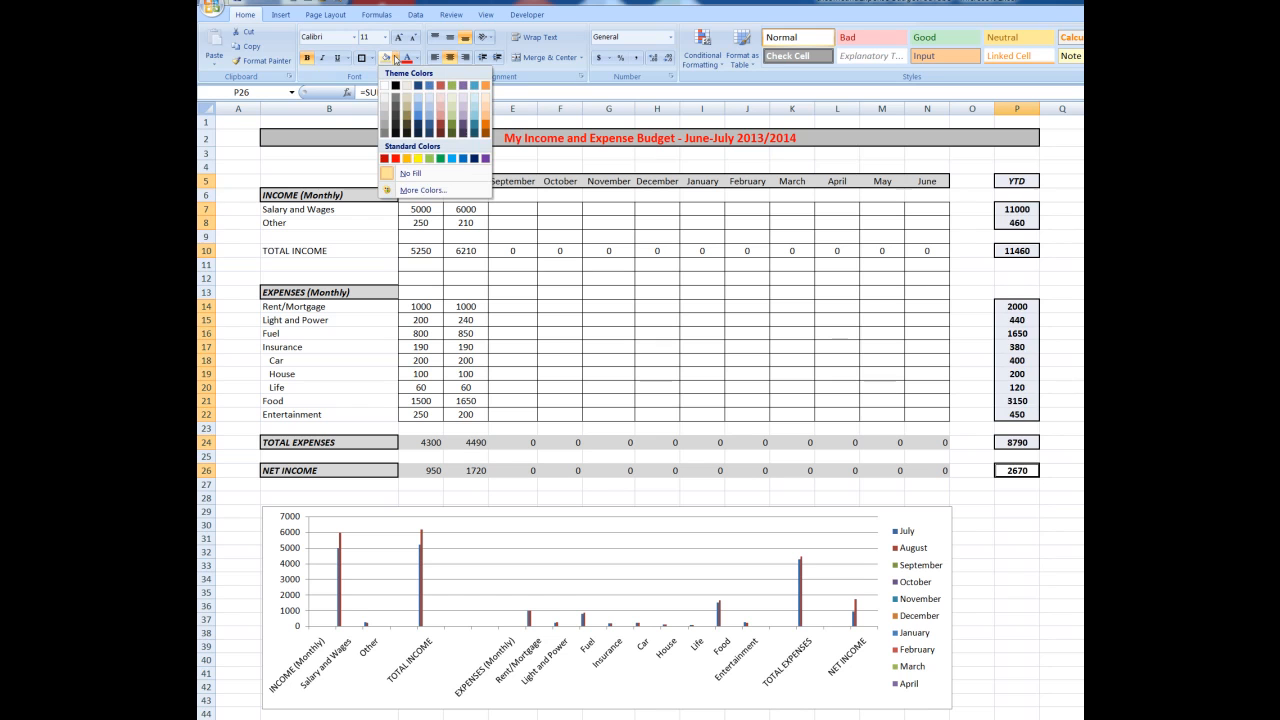
click(385, 124)
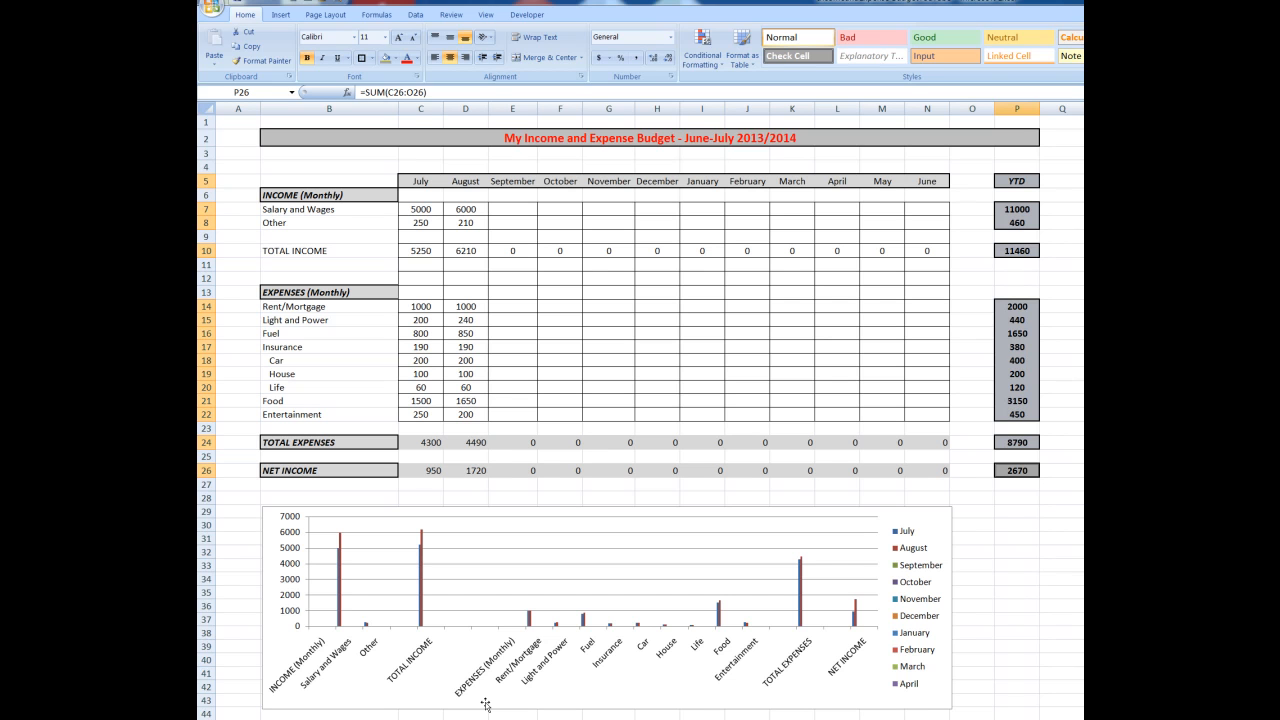
Bold the income labels, the TOTAL INCOME label and the expense labels from Rent/Mortgage to Entertainment in column B
drag(283, 209, 282, 222)
click(311, 252)
drag(300, 308, 293, 414)
click(308, 58)
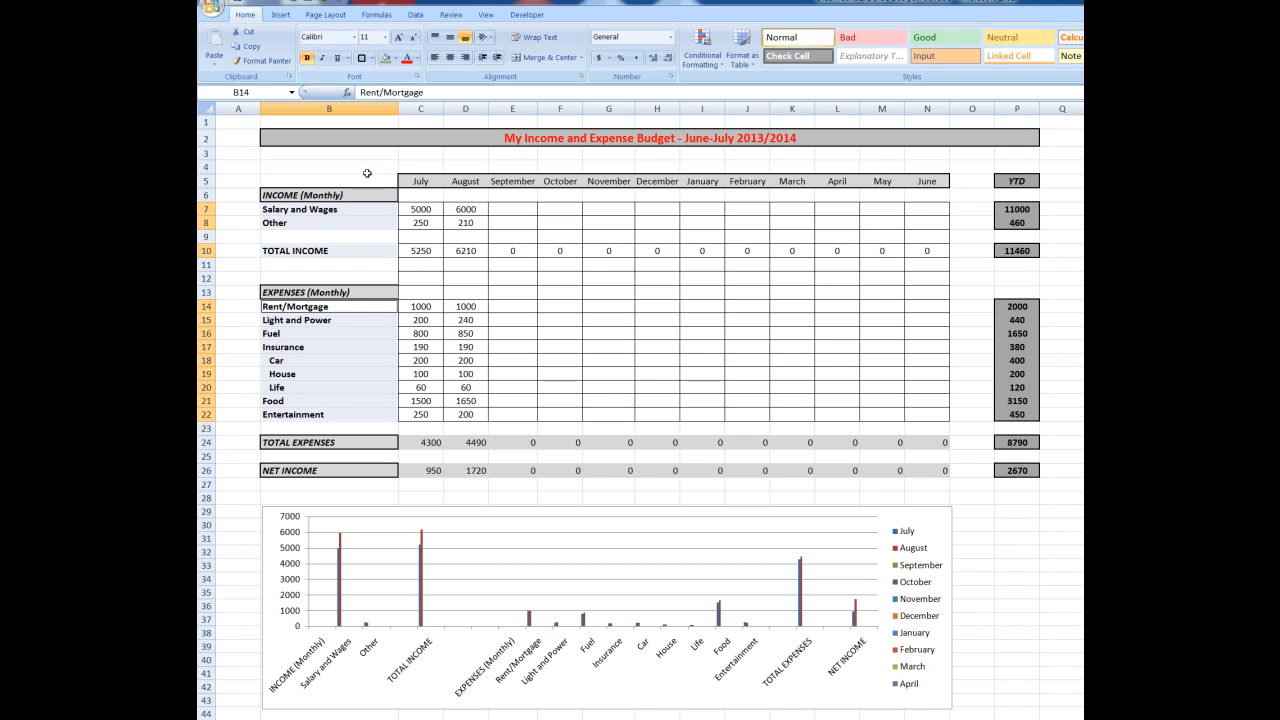
click(341, 156)
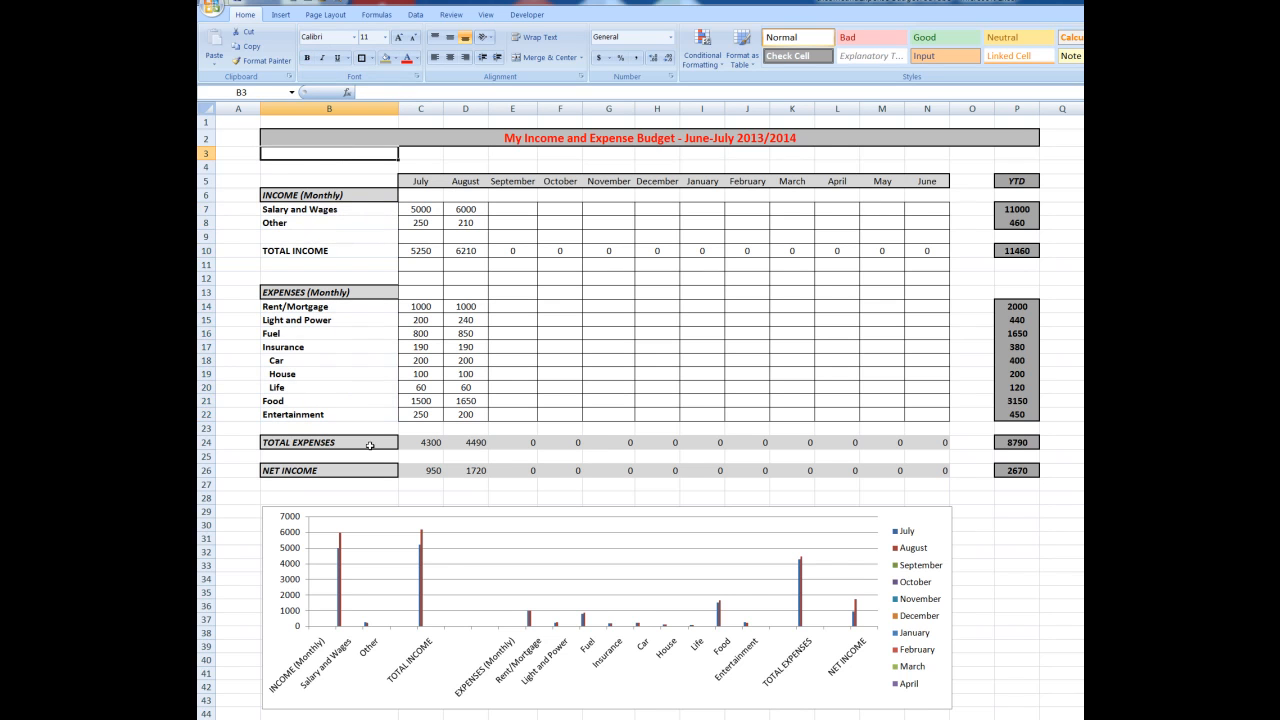